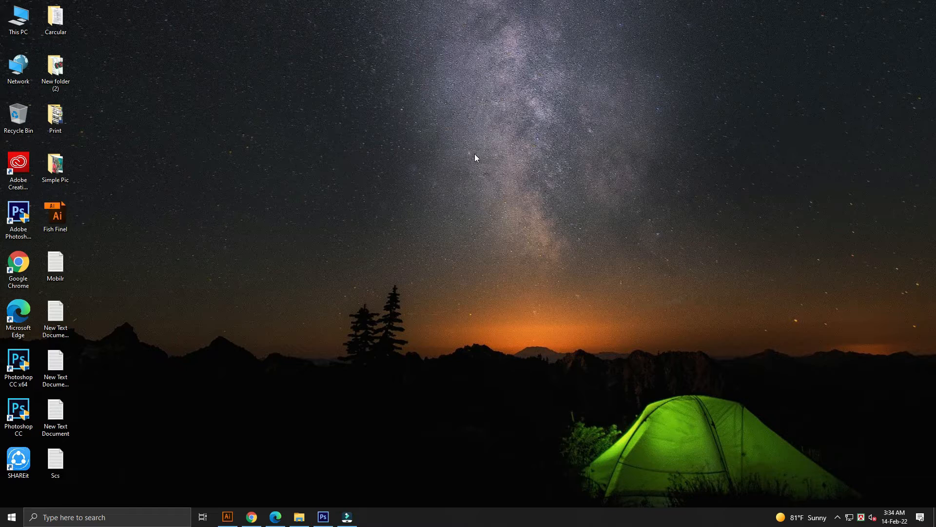
{"action": "right_click", "coordinate": [445, 149]}
{"action": "left_click", "coordinate": [469, 179]}
{"action": "right_click", "coordinate": [464, 176]}
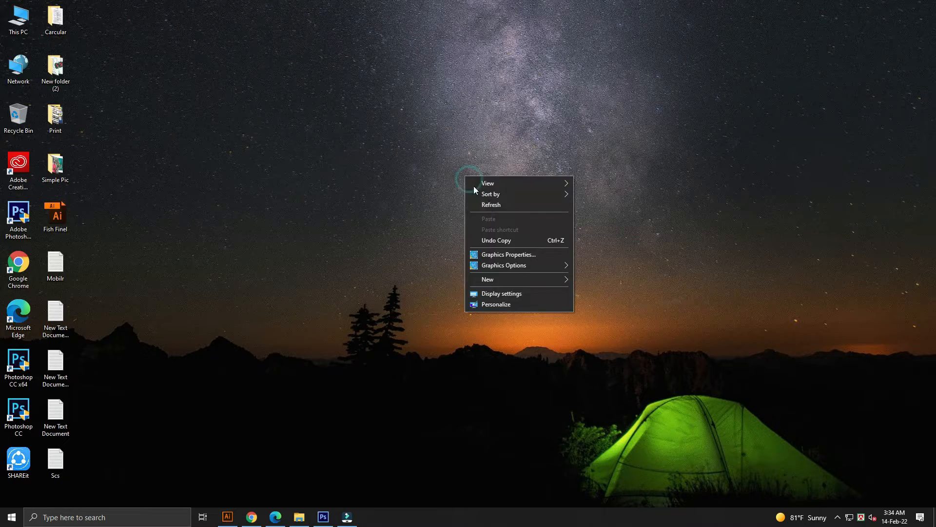
{"action": "left_click", "coordinate": [490, 204]}
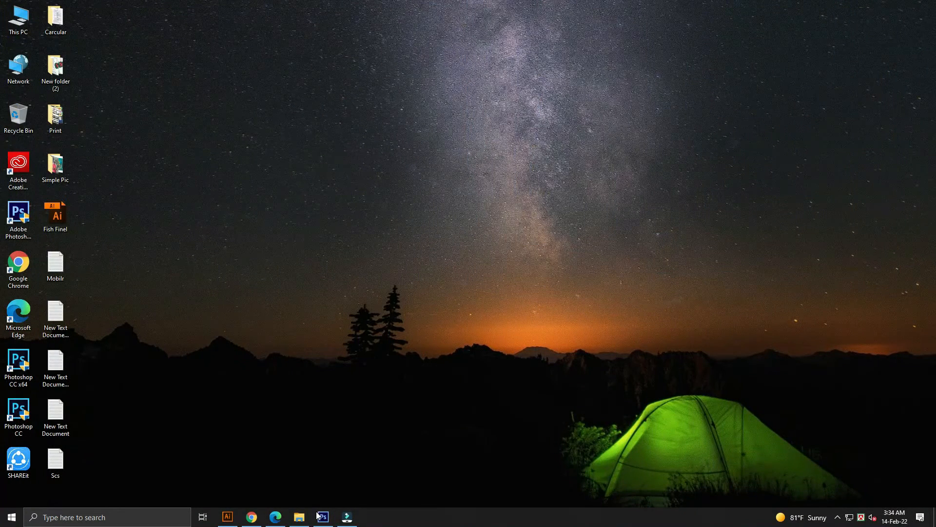
Launch Photoshop and open both photos, amir-hanna and atharva-tulsi, from the 3D Mobile Effect folder.
{"action": "left_click", "coordinate": [322, 517]}
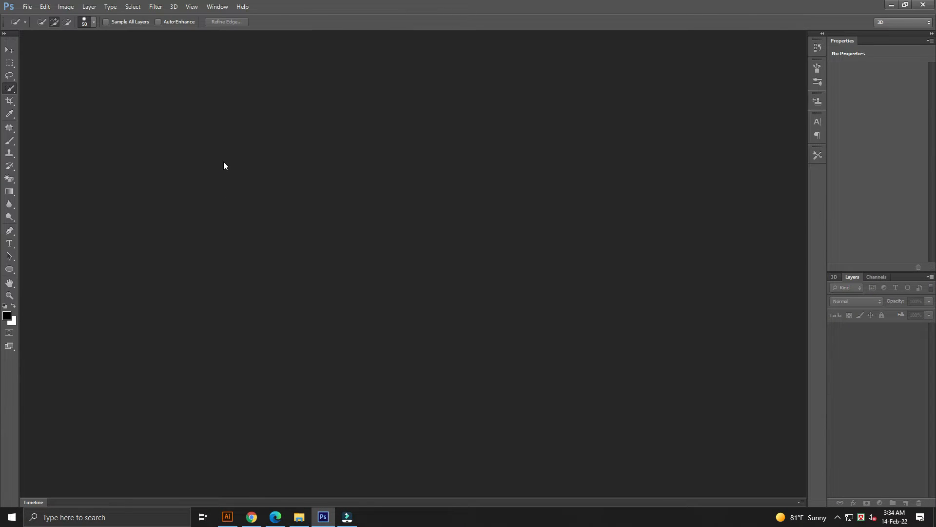
{"action": "key", "text": "ctrl+o"}
{"action": "left_click_drag", "start_coordinate": [205, 114], "coordinate": [135, 67]}
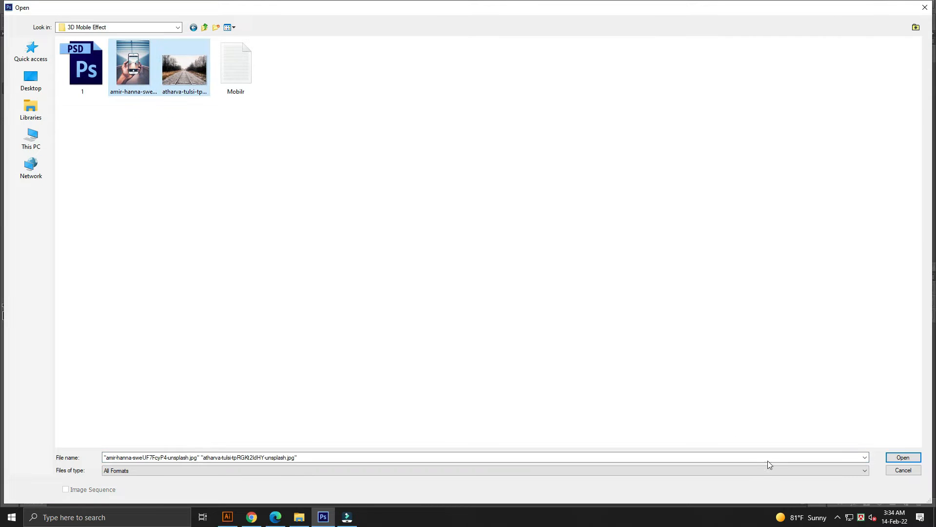
{"action": "left_click", "coordinate": [895, 457]}
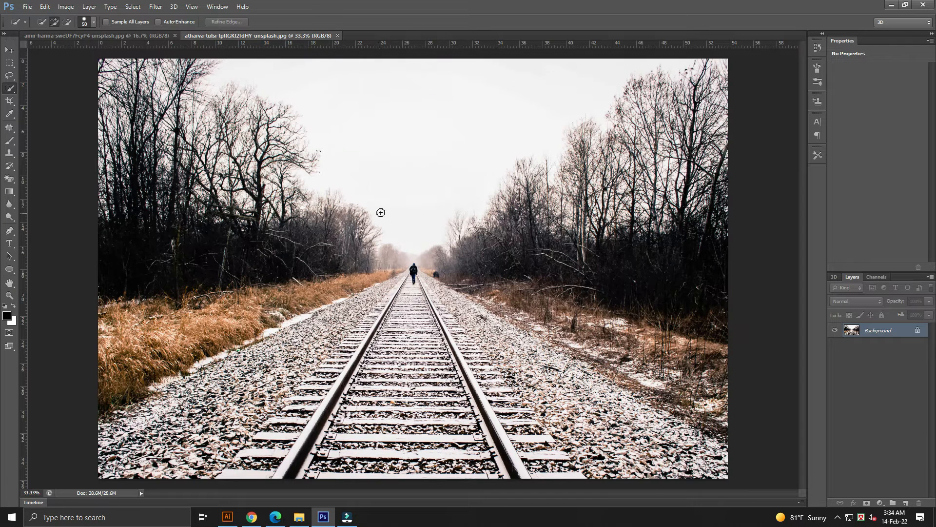
Create a new white document 36 × 24 inches at 72 pixels/inch in RGB color.
{"action": "left_click", "coordinate": [27, 6]}
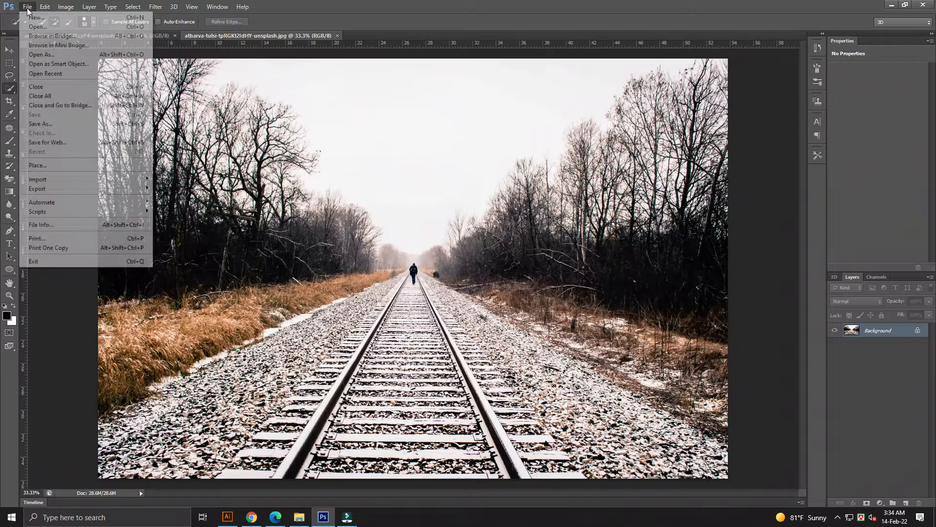
{"action": "left_click", "coordinate": [40, 19]}
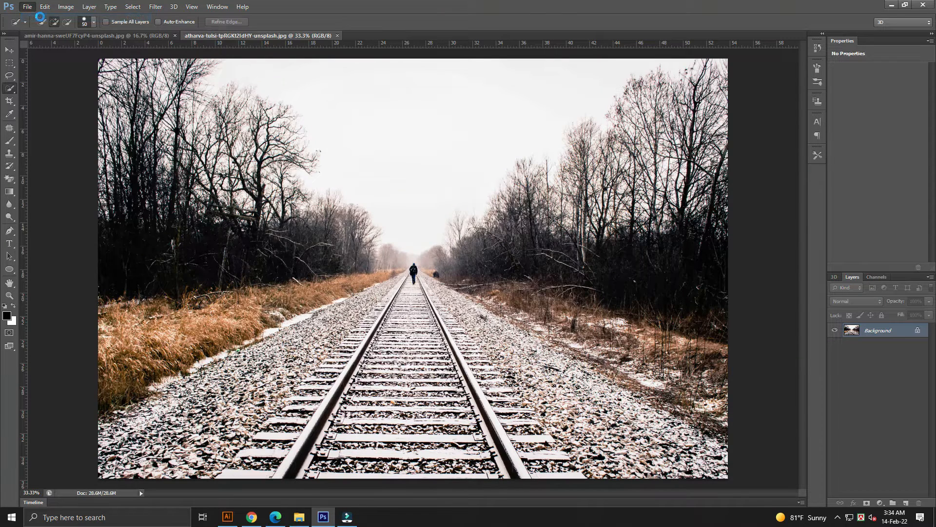
{"action": "left_click", "coordinate": [263, 131]}
{"action": "key", "text": "Tab"}
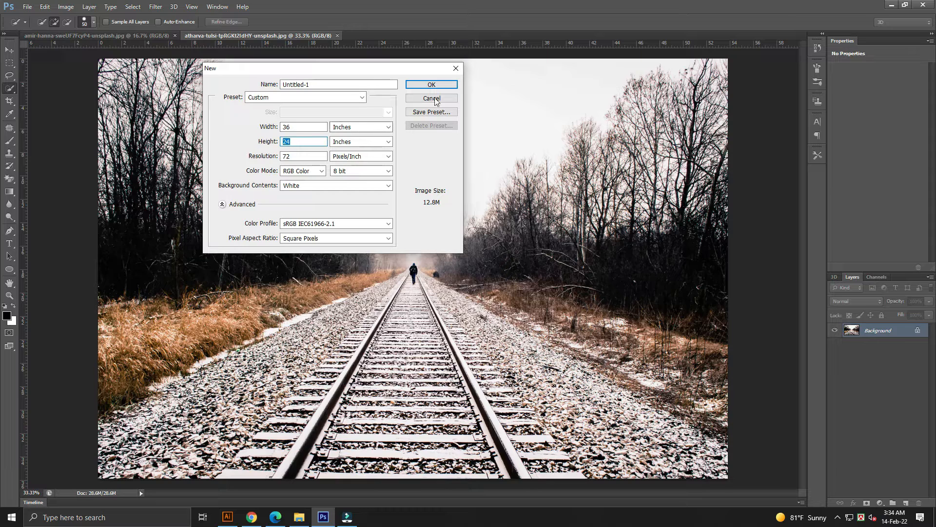
{"action": "left_click", "coordinate": [432, 85]}
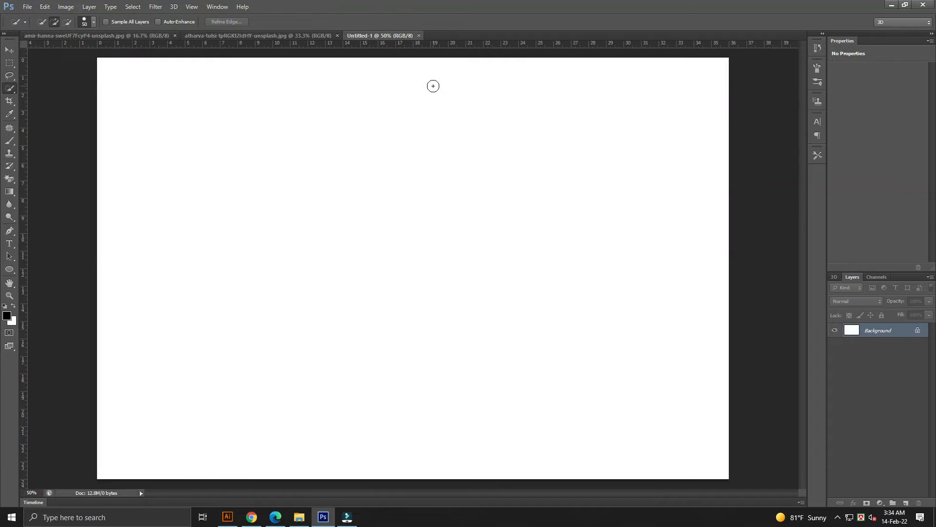
Copy the hand-holding-phone photo and paste it into the new Untitled-1 document.
{"action": "left_click", "coordinate": [286, 36]}
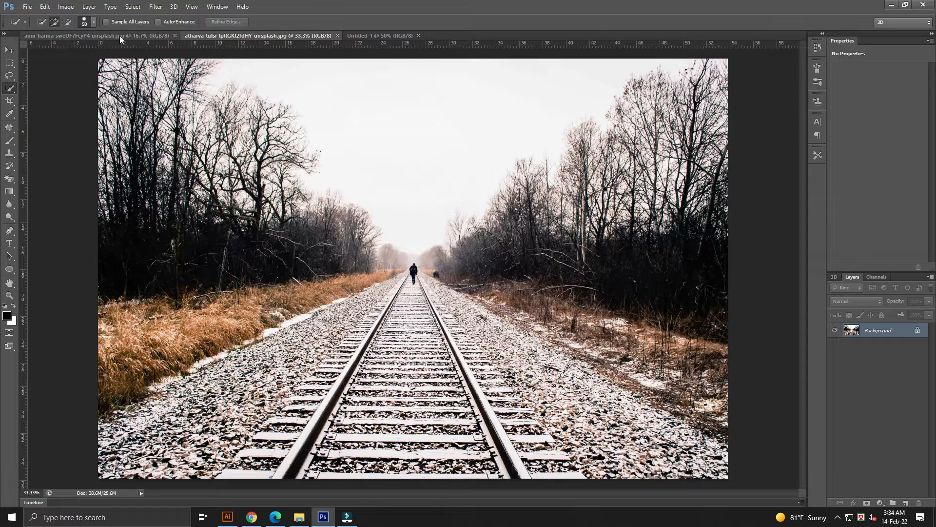
{"action": "left_click", "coordinate": [120, 37]}
{"action": "left_click", "coordinate": [391, 207]}
{"action": "key", "text": "ctrl+d"}
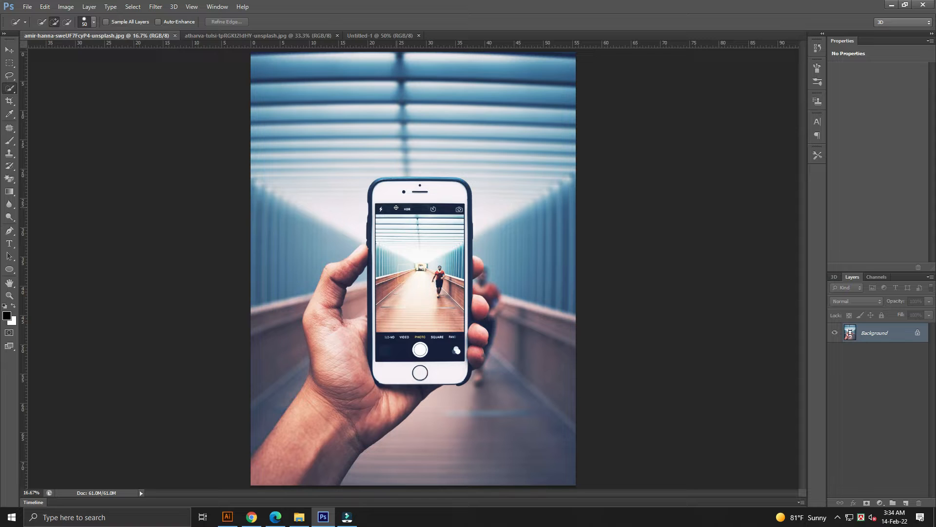
{"action": "key", "text": "v"}
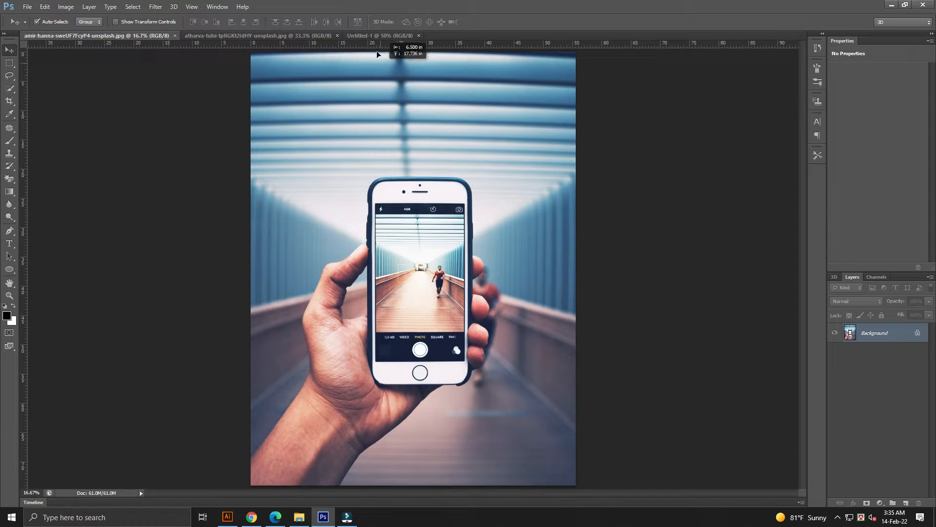
{"action": "left_click", "coordinate": [374, 36]}
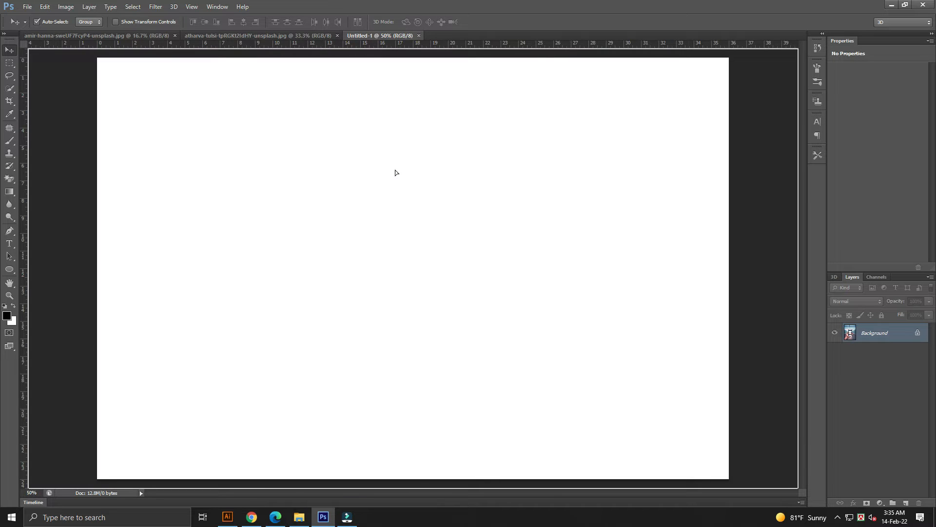
{"action": "key", "text": "ctrl+v"}
Move the pasted phone photo upward on the canvas.
{"action": "key", "text": "ctrl+minus"}
{"action": "key", "text": "ctrl+minus"}
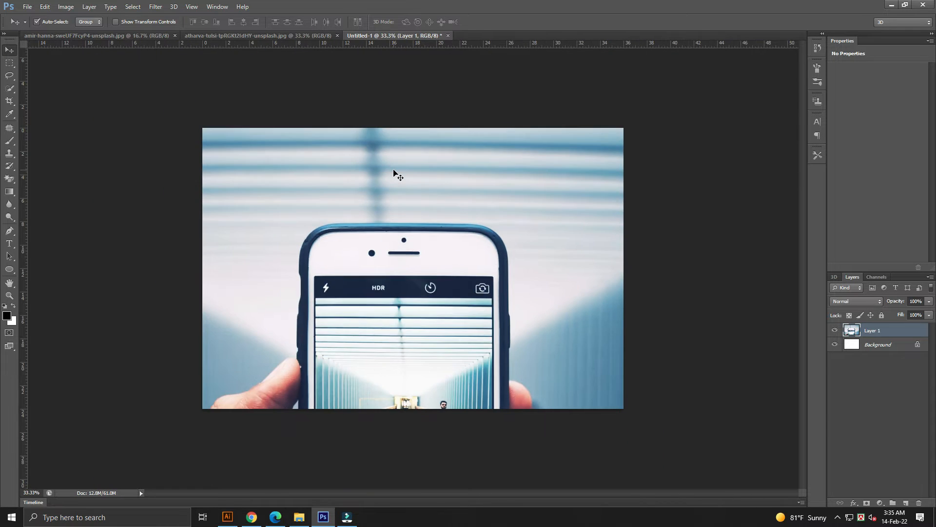
{"action": "left_click_drag", "start_coordinate": [426, 299], "coordinate": [435, 242]}
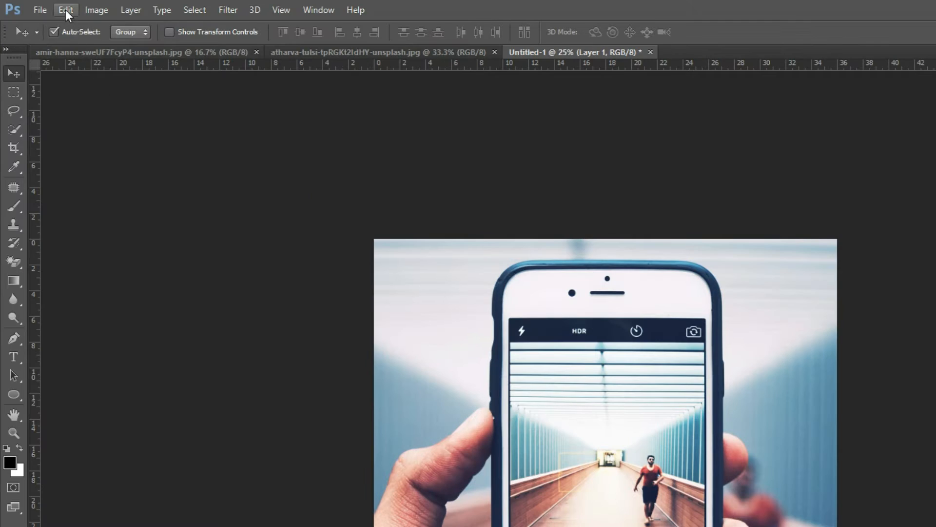
Free Transform the phone photo, scaling it down to about 50% and placing it over the canvas.
{"action": "left_click", "coordinate": [66, 10]}
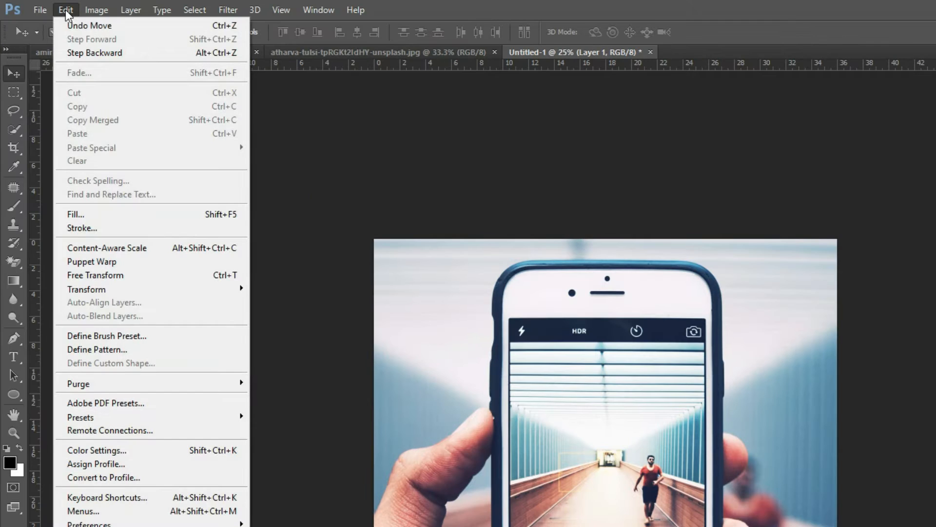
{"action": "left_click", "coordinate": [108, 274]}
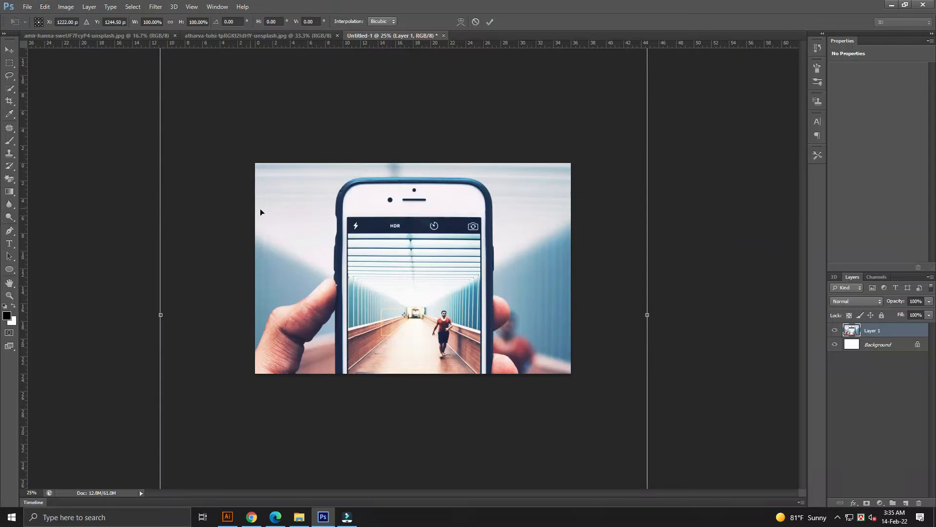
{"action": "key", "text": "ctrl+minus"}
{"action": "key", "text": "ctrl+minus"}
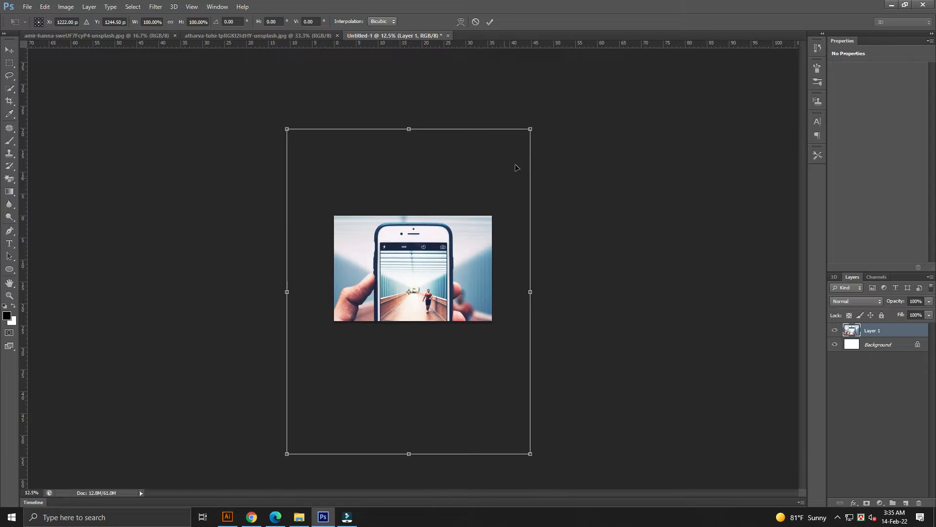
{"action": "left_click_drag", "start_coordinate": [527, 137], "coordinate": [470, 212]}
{"action": "left_click_drag", "start_coordinate": [416, 276], "coordinate": [417, 242]}
{"action": "left_click_drag", "start_coordinate": [475, 172], "coordinate": [470, 181]}
{"action": "left_click_drag", "start_coordinate": [428, 224], "coordinate": [429, 227]}
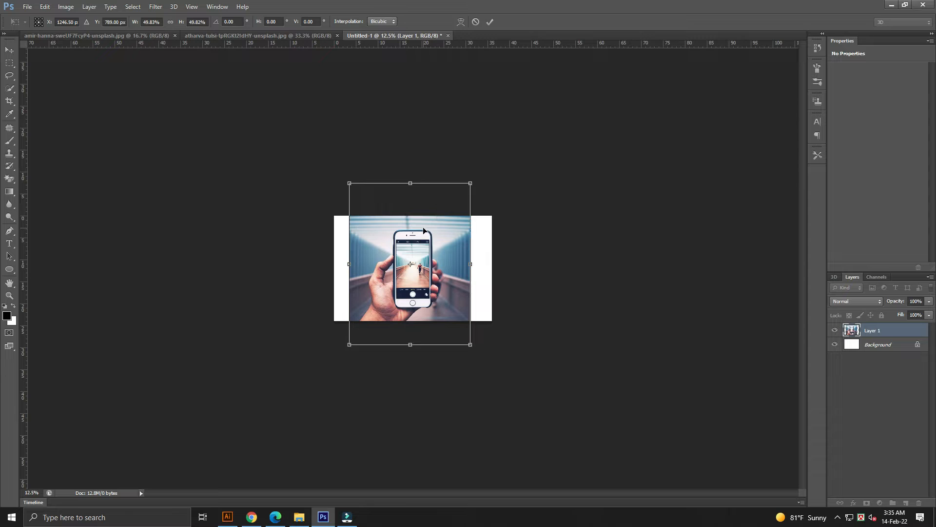
Fine-tune the photo's scale to about 46.8%, commit the transform and fit the canvas on screen.
{"action": "scroll", "coordinate": [423, 227], "scroll_direction": "up", "scroll_amount": 5}
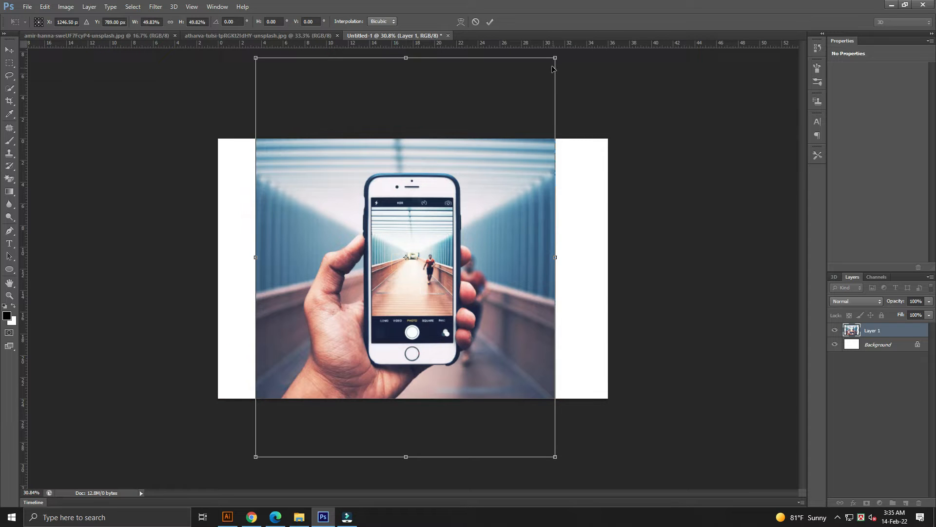
{"action": "left_click_drag", "start_coordinate": [551, 59], "coordinate": [544, 69]}
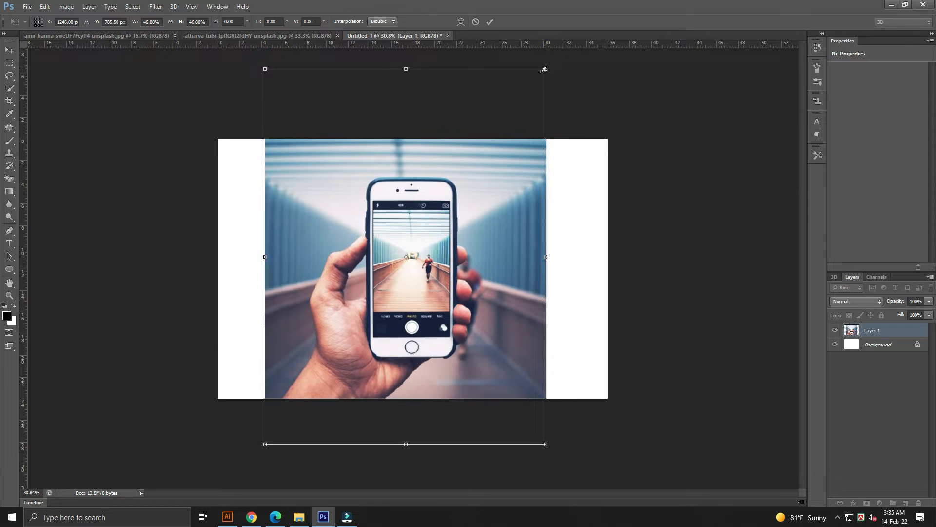
{"action": "left_click_drag", "start_coordinate": [475, 181], "coordinate": [475, 177]}
{"action": "left_click", "coordinate": [490, 22]}
{"action": "key", "text": "ctrl+0"}
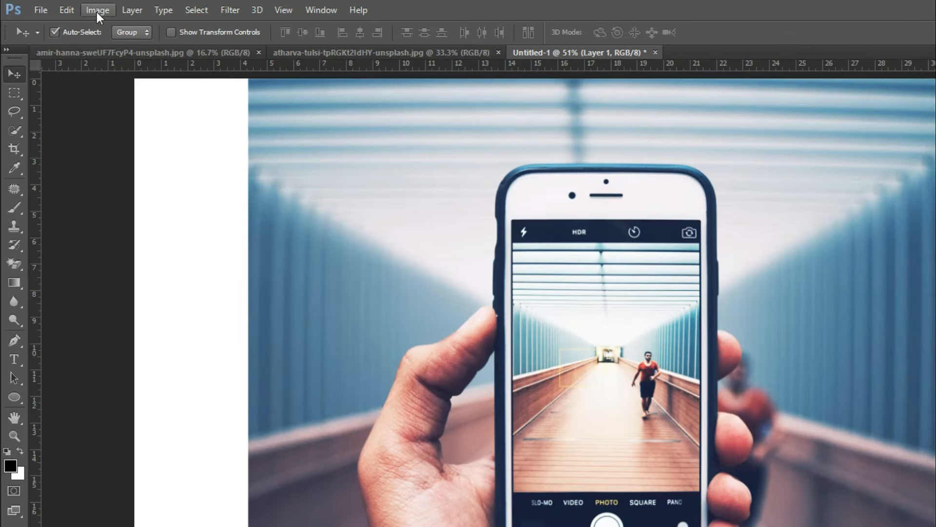
Apply Levels to the photo layer, setting the midtone input value to 0.93.
{"action": "left_click", "coordinate": [66, 7]}
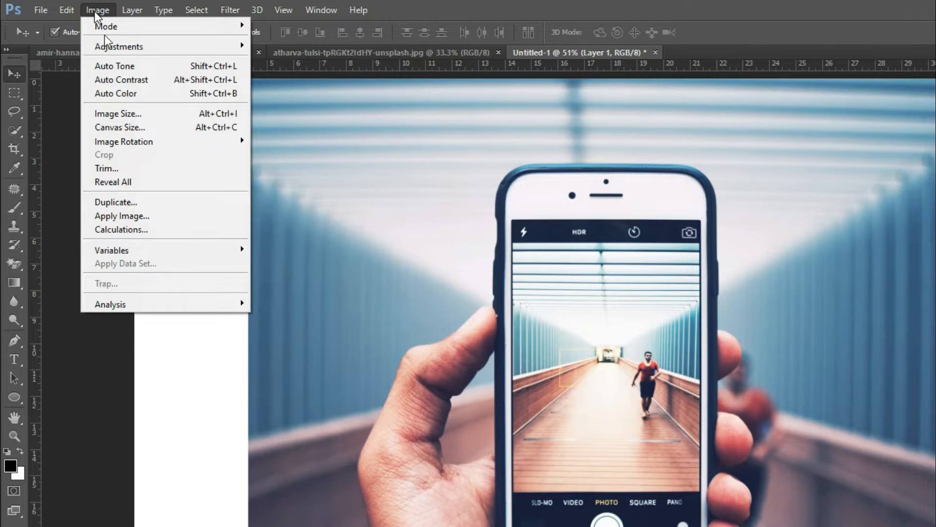
{"action": "mouse_move", "coordinate": [111, 48]}
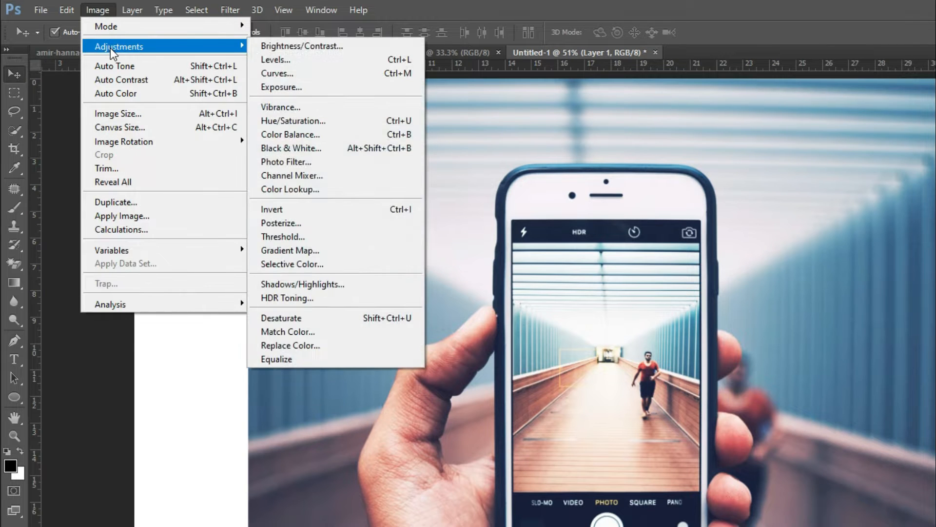
{"action": "left_click", "coordinate": [273, 60]}
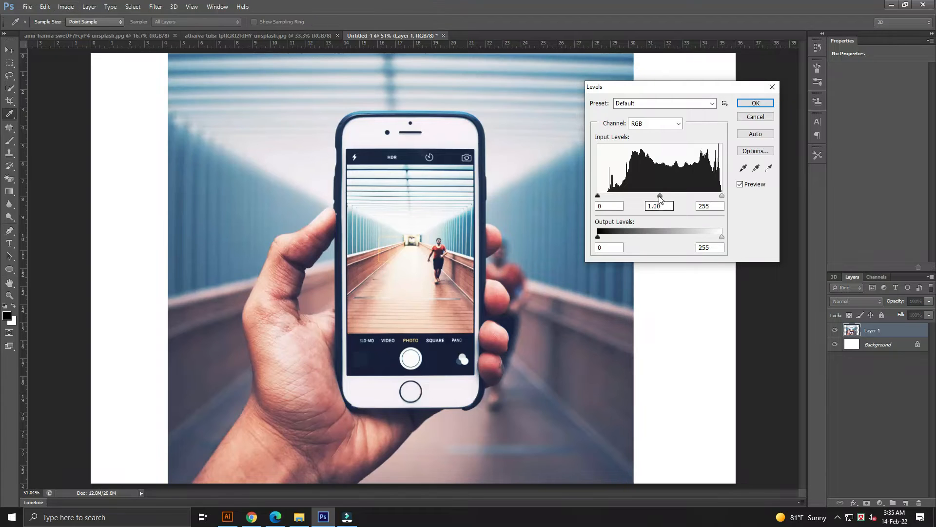
{"action": "left_click_drag", "start_coordinate": [659, 197], "coordinate": [663, 198]}
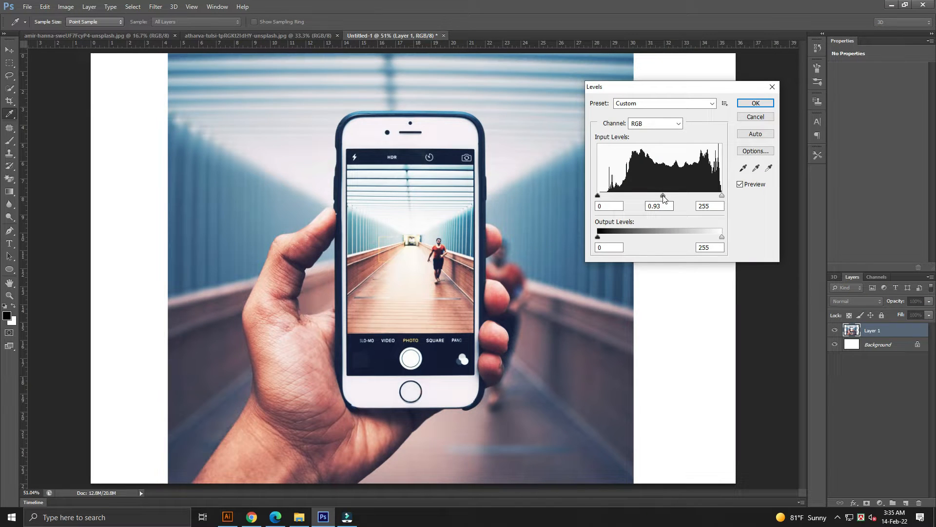
{"action": "left_click", "coordinate": [756, 103]}
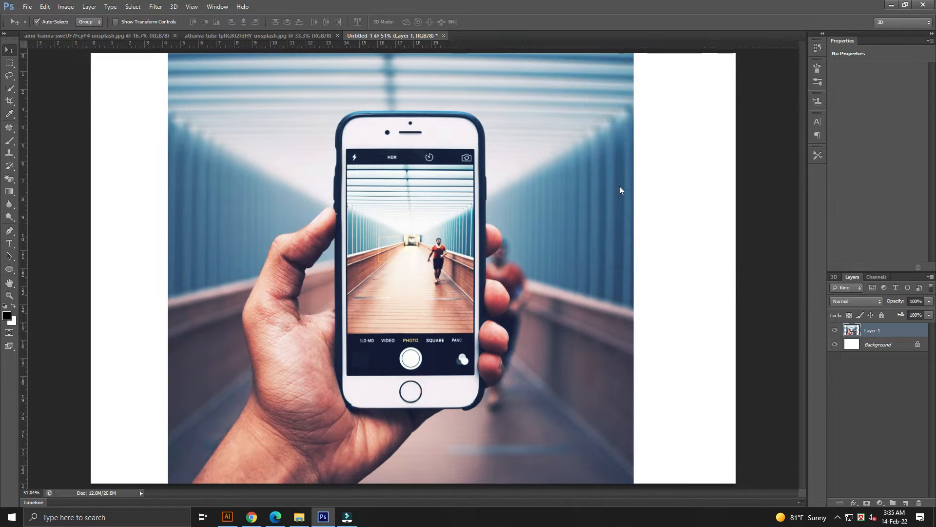
Select the hand and phone with the Quick Selection tool, reducing the brush size to 70.
{"action": "key", "text": "ctrl+minus"}
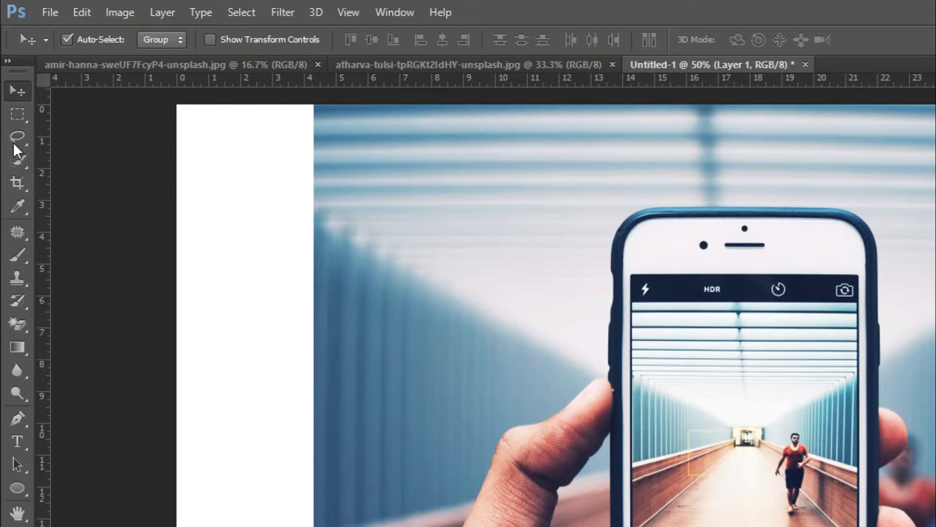
{"action": "left_click", "coordinate": [14, 154]}
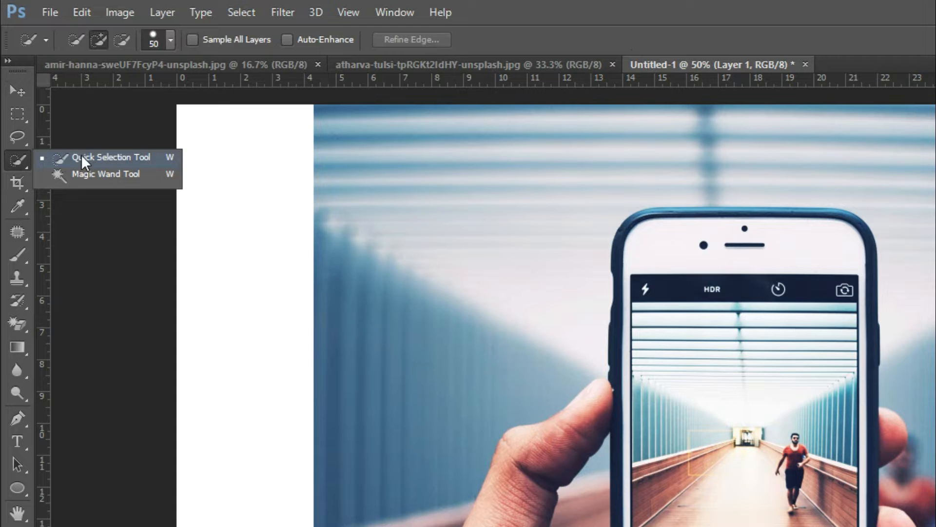
{"action": "left_click", "coordinate": [83, 157]}
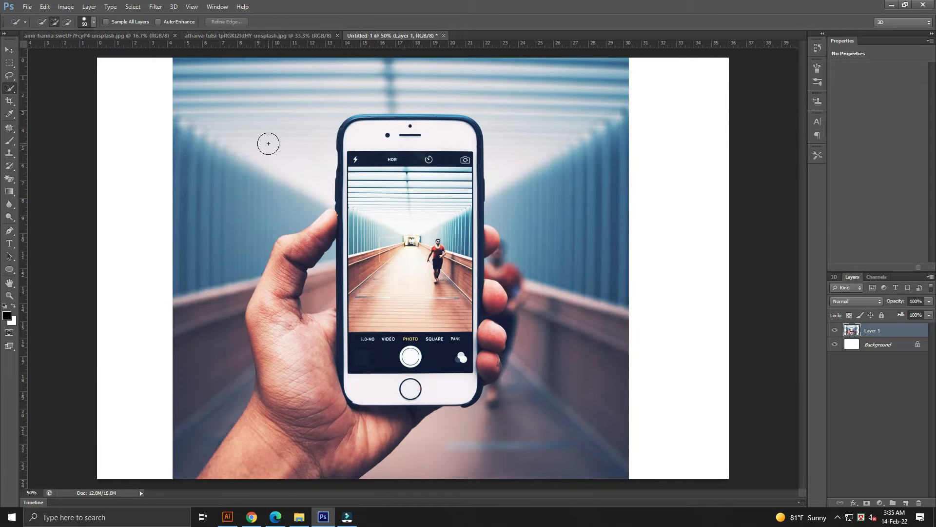
{"action": "mouse_move", "coordinate": [237, 204]}
{"action": "left_mouse_down"}
{"action": "mouse_move", "coordinate": [233, 228]}
{"action": "mouse_move", "coordinate": [226, 211]}
{"action": "mouse_move", "coordinate": [202, 239]}
{"action": "mouse_move", "coordinate": [184, 351]}
{"action": "mouse_move", "coordinate": [212, 316]}
{"action": "left_mouse_up"}
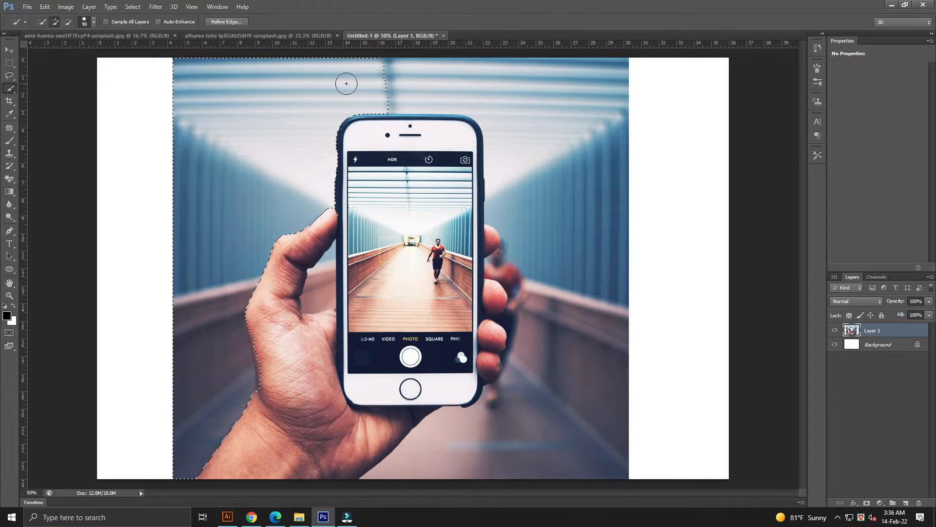
{"action": "key", "text": "bracketleft"}
{"action": "key", "text": "bracketleft"}
{"action": "mouse_move", "coordinate": [362, 75]}
{"action": "left_mouse_down"}
{"action": "mouse_move", "coordinate": [455, 77]}
{"action": "mouse_move", "coordinate": [459, 87]}
{"action": "mouse_move", "coordinate": [460, 75]}
{"action": "mouse_move", "coordinate": [473, 73]}
{"action": "mouse_move", "coordinate": [520, 91]}
{"action": "mouse_move", "coordinate": [550, 119]}
{"action": "mouse_move", "coordinate": [539, 270]}
{"action": "mouse_move", "coordinate": [524, 326]}
{"action": "mouse_move", "coordinate": [576, 289]}
{"action": "mouse_move", "coordinate": [578, 274]}
{"action": "mouse_move", "coordinate": [561, 357]}
{"action": "left_mouse_up"}
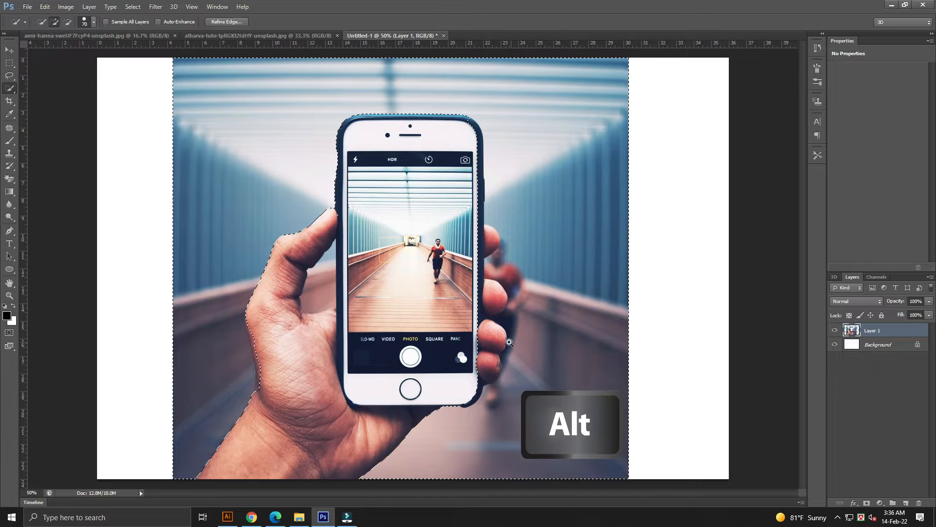
Zoom in and refine the Quick Selection of the hand and phone, subtracting background areas around the fingers.
{"action": "scroll", "coordinate": [518, 354], "scroll_direction": "up", "scroll_amount": 1}
{"action": "scroll", "coordinate": [519, 354], "scroll_direction": "up", "scroll_amount": 3}
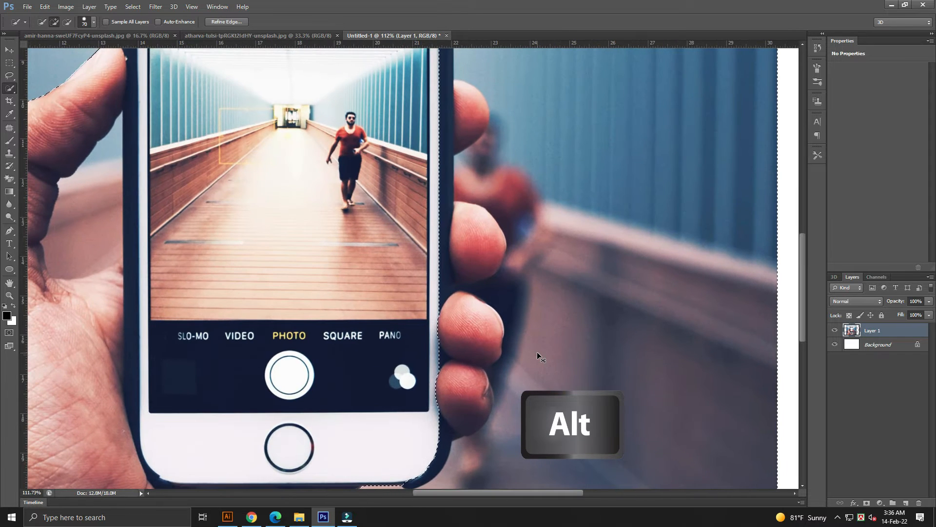
{"action": "scroll", "coordinate": [537, 352], "scroll_direction": "down", "scroll_amount": 2}
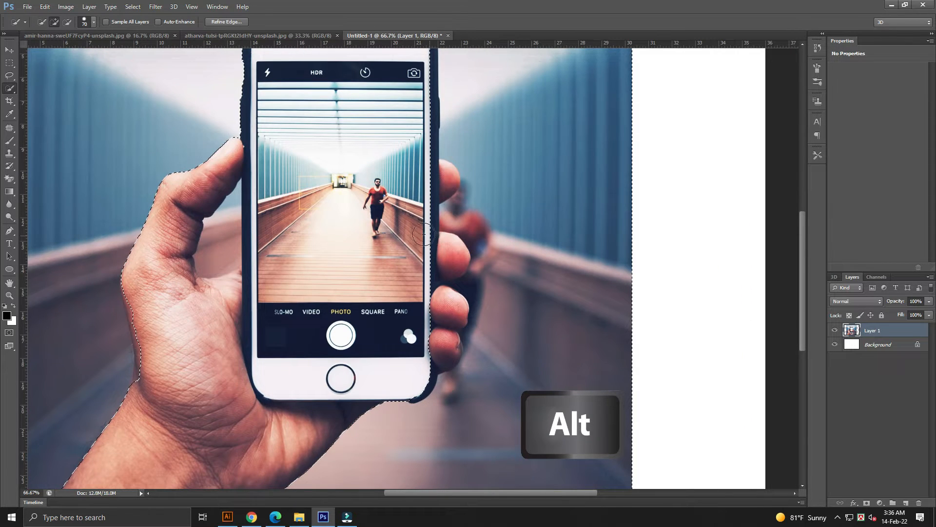
{"action": "left_click_drag", "start_coordinate": [423, 177], "coordinate": [433, 179]}
{"action": "mouse_move", "coordinate": [427, 256]}
{"action": "left_mouse_down"}
{"action": "mouse_move", "coordinate": [440, 260]}
{"action": "mouse_move", "coordinate": [439, 274]}
{"action": "left_mouse_up"}
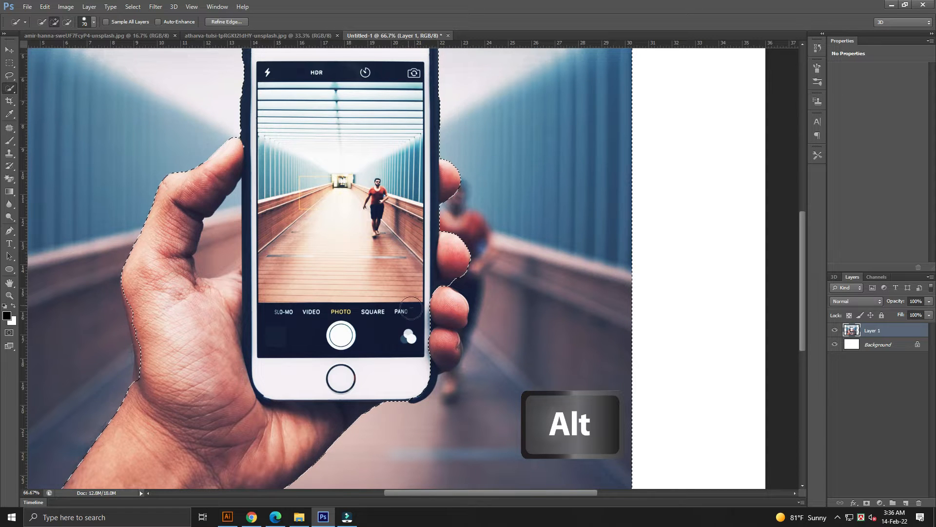
{"action": "left_click", "coordinate": [428, 318]}
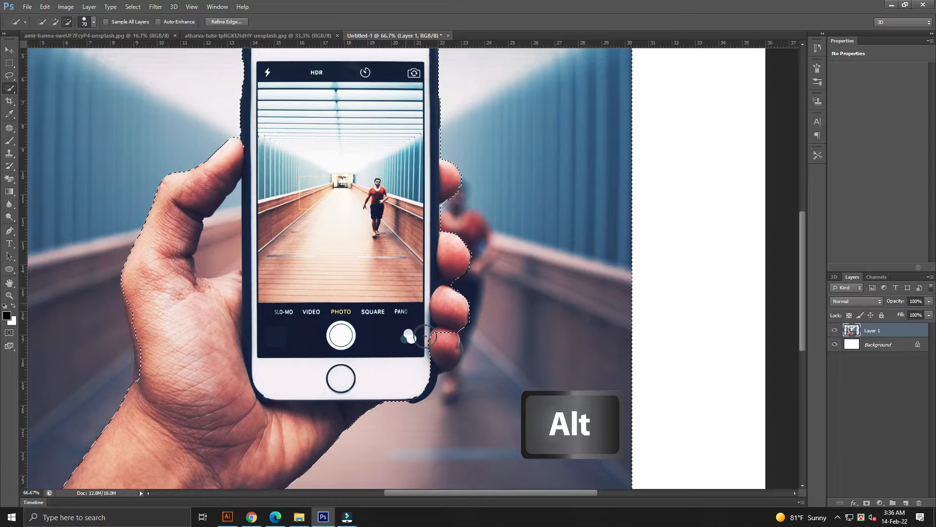
{"action": "left_click_drag", "start_coordinate": [427, 338], "coordinate": [433, 348]}
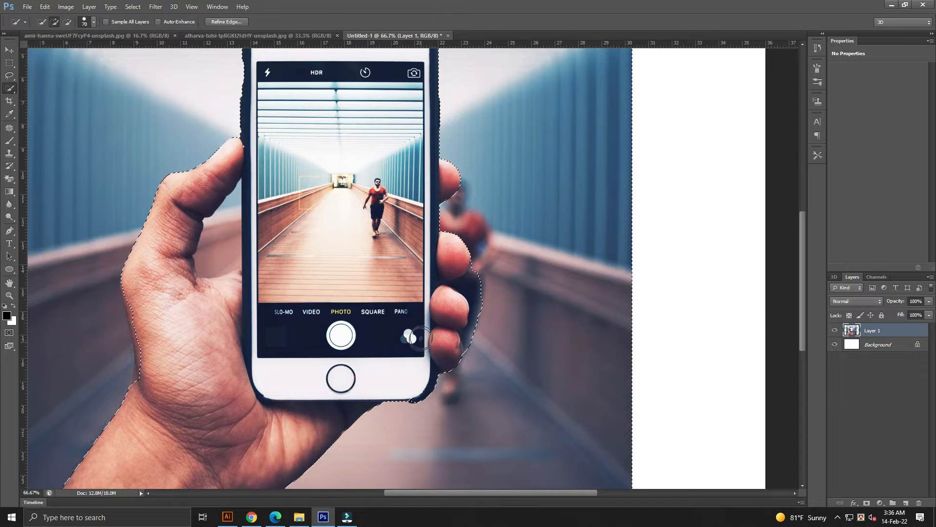
{"action": "left_click_drag", "start_coordinate": [485, 294], "coordinate": [475, 339]}
{"action": "key", "text": "alt"}
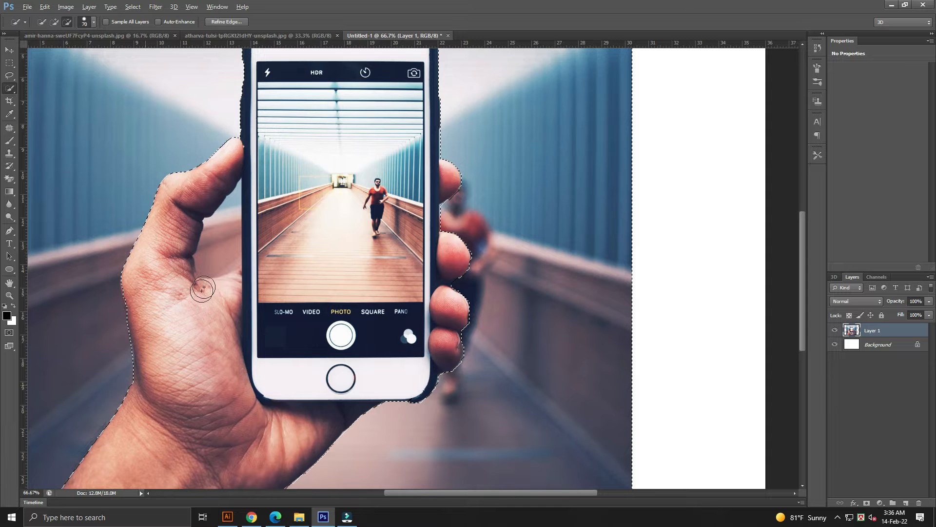
Continue refining the hand-and-phone selection along the phone's top edge and the thumb area.
{"action": "key", "text": "ctrl+minus"}
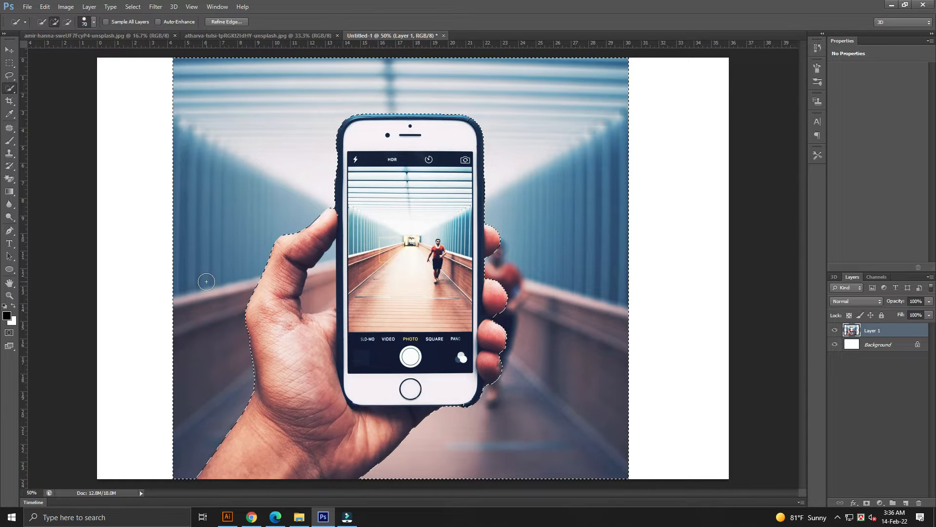
{"action": "left_click_drag", "start_coordinate": [454, 113], "coordinate": [490, 185]}
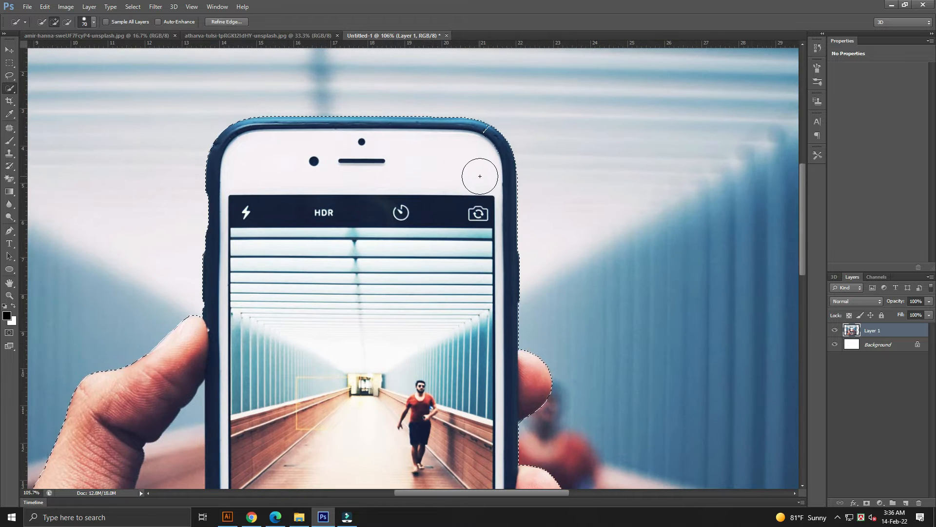
{"action": "mouse_move", "coordinate": [482, 147]}
{"action": "left_mouse_down"}
{"action": "mouse_move", "coordinate": [479, 156]}
{"action": "mouse_move", "coordinate": [478, 139]}
{"action": "left_mouse_up"}
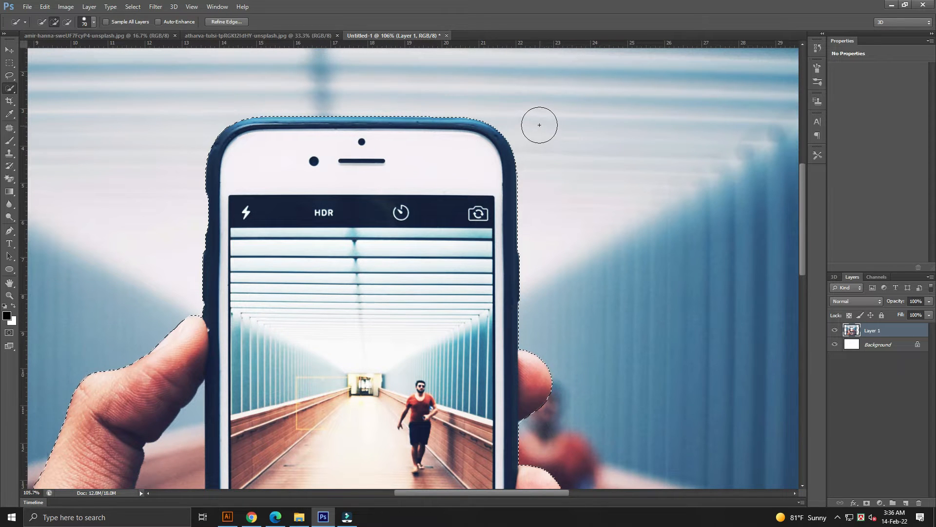
{"action": "key", "text": "ctrl+minus"}
{"action": "key", "text": "ctrl+minus"}
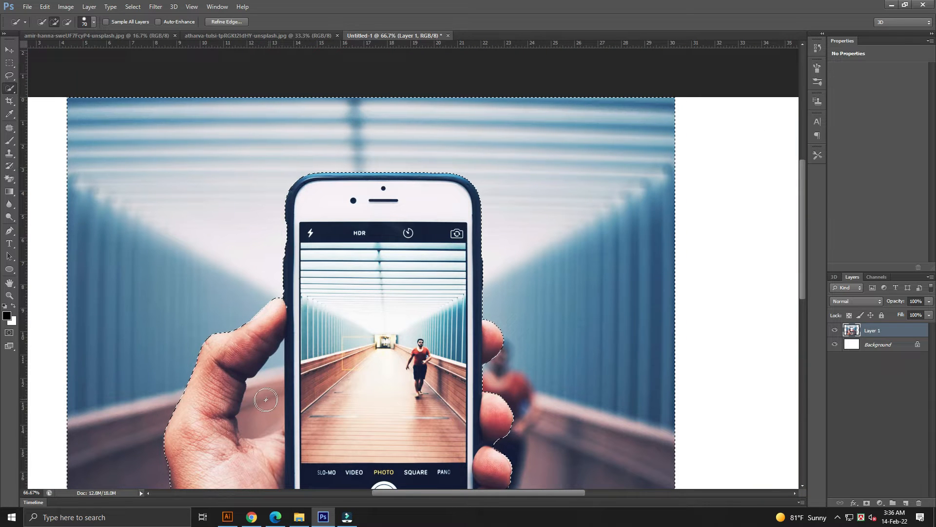
{"action": "left_click_drag", "start_coordinate": [272, 401], "coordinate": [271, 370]}
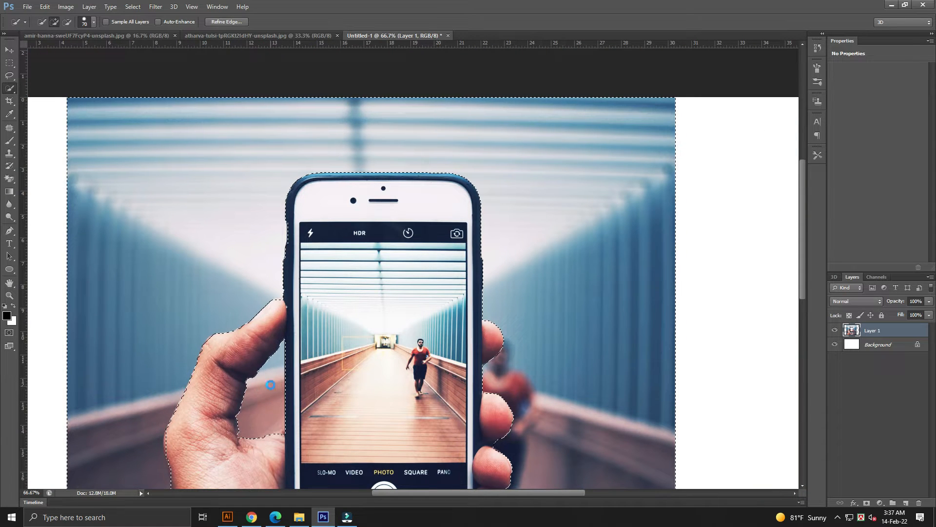
{"action": "key", "text": "ctrl+minus"}
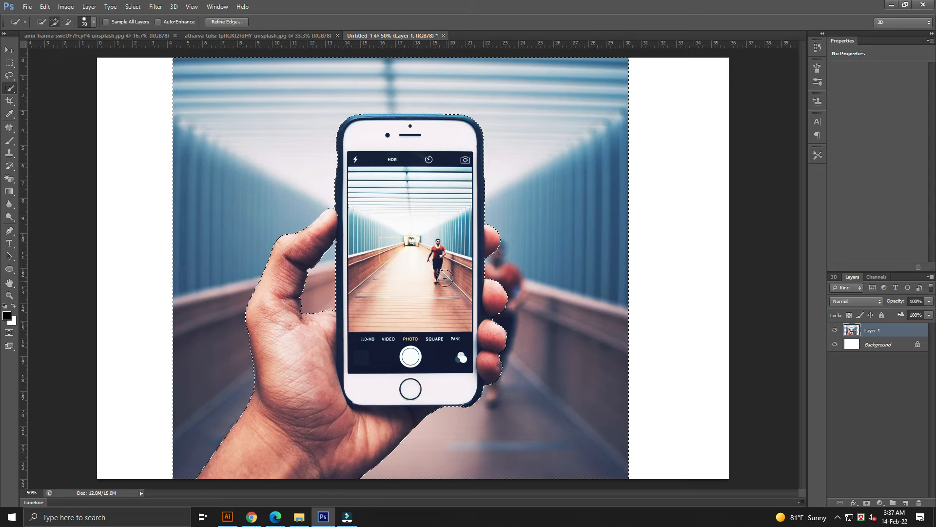
Feather the selection by 1.5 pixels, delete the surrounding background, and deselect.
{"action": "right_click", "coordinate": [482, 182]}
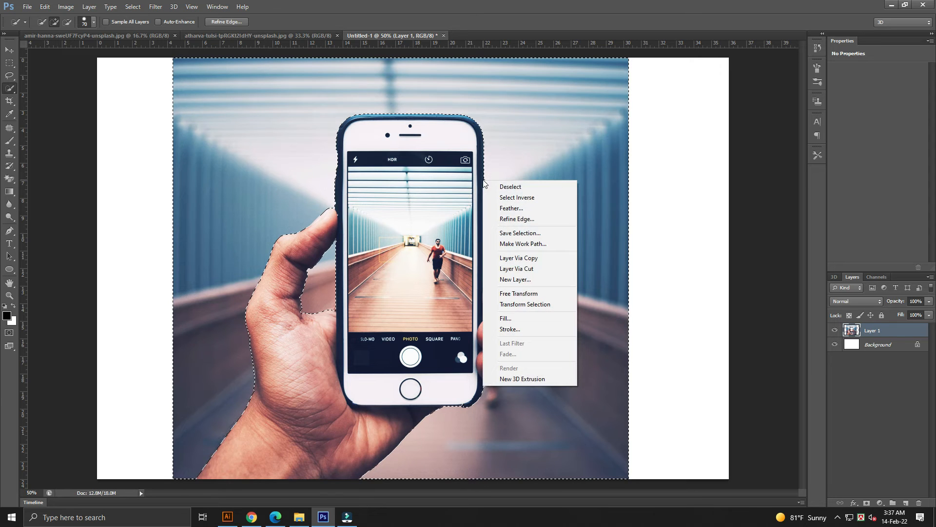
{"action": "left_click", "coordinate": [518, 206]}
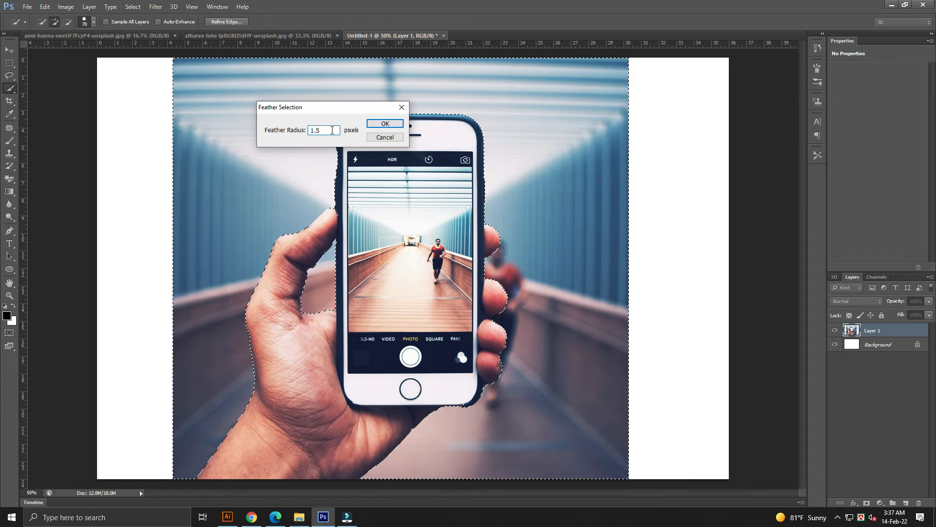
{"action": "left_click", "coordinate": [386, 124]}
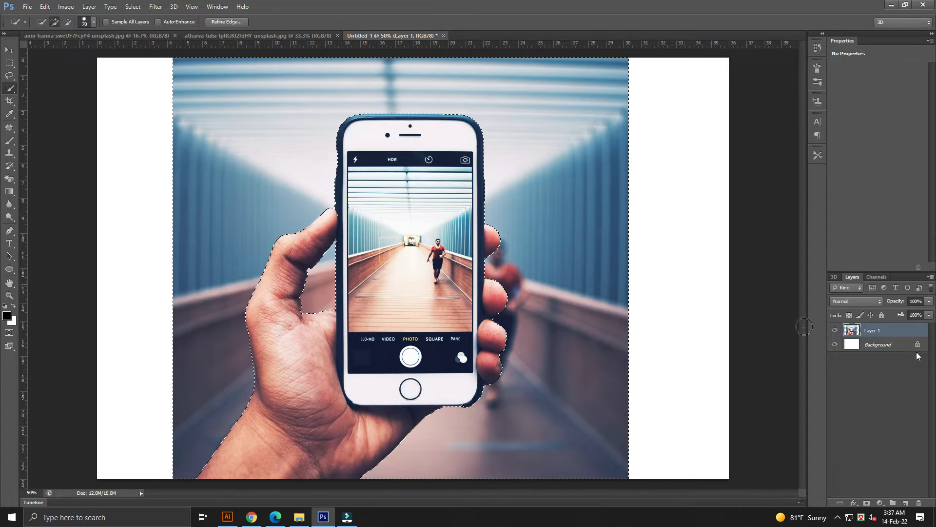
{"action": "key", "text": "Delete"}
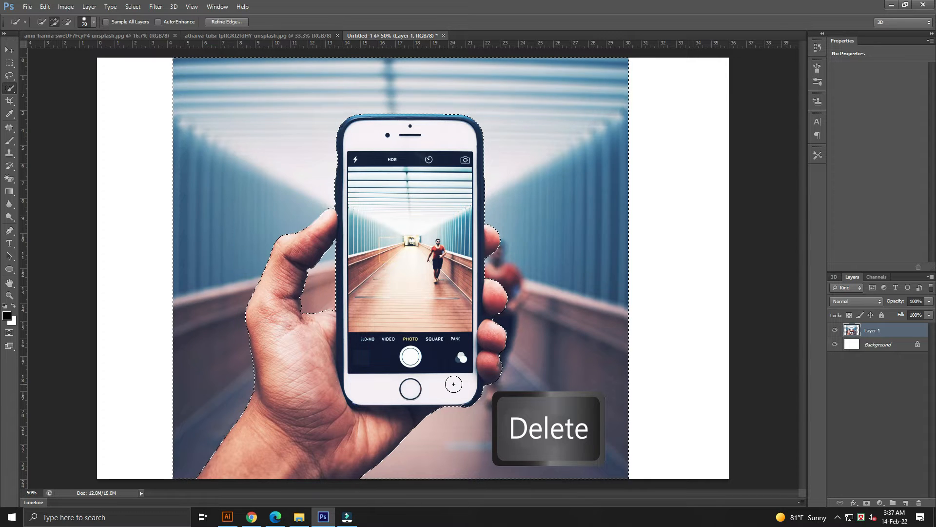
{"action": "key", "text": "ctrl+d"}
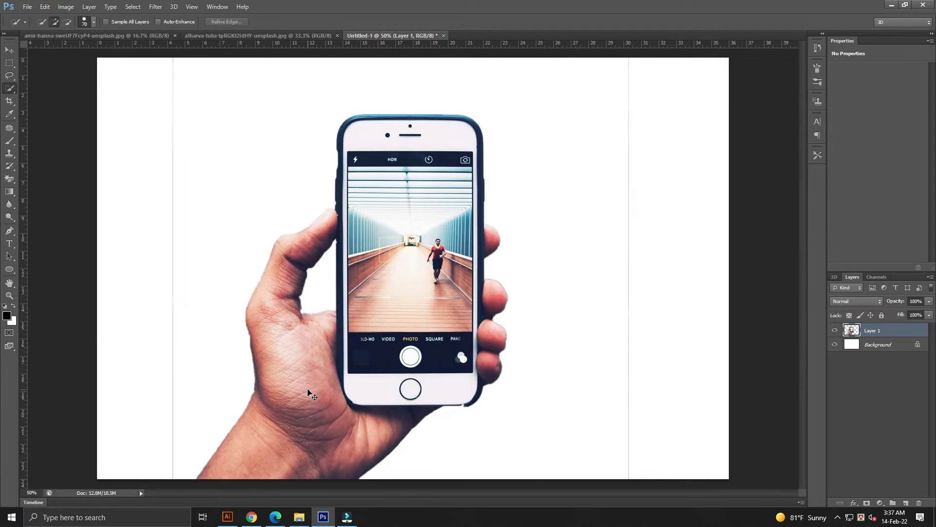
Delete the leftover vertical strips on both sides of the image using rectangular marquee selections, then deselect.
{"action": "key", "text": "ctrl+minus"}
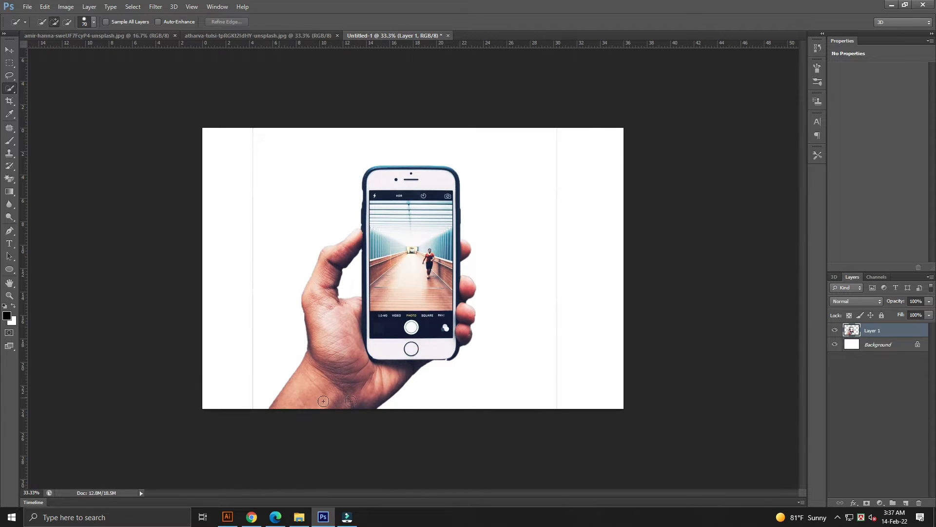
{"action": "key", "text": "v"}
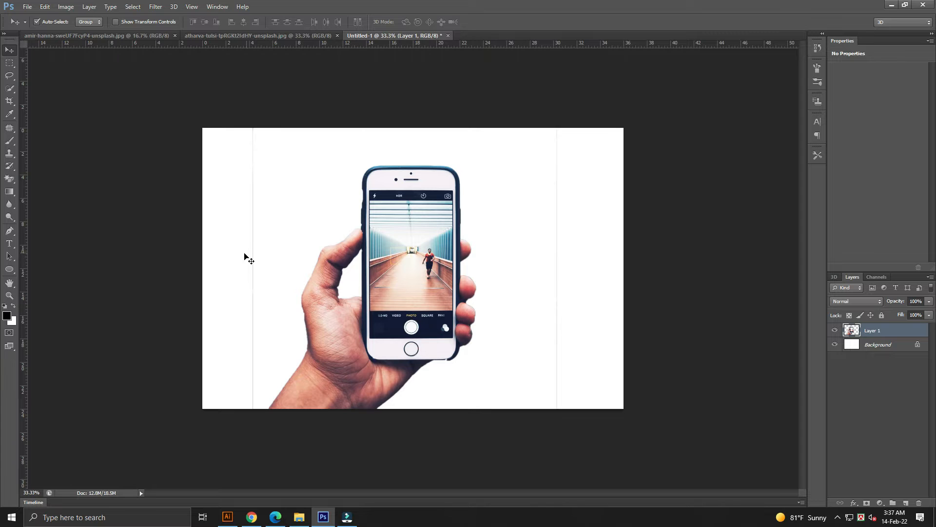
{"action": "left_click", "coordinate": [9, 63]}
{"action": "left_click_drag", "start_coordinate": [208, 107], "coordinate": [265, 436]}
{"action": "key", "text": "Delete"}
{"action": "left_click", "coordinate": [265, 436]}
{"action": "left_click_drag", "start_coordinate": [607, 470], "coordinate": [523, 99]}
{"action": "key", "text": "Delete"}
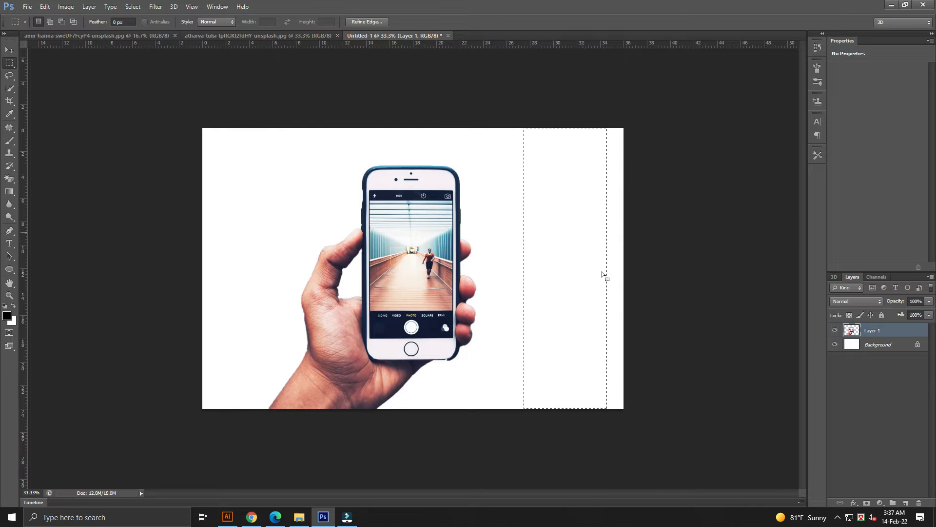
{"action": "left_click", "coordinate": [601, 297]}
{"action": "key", "text": "ctrl+0"}
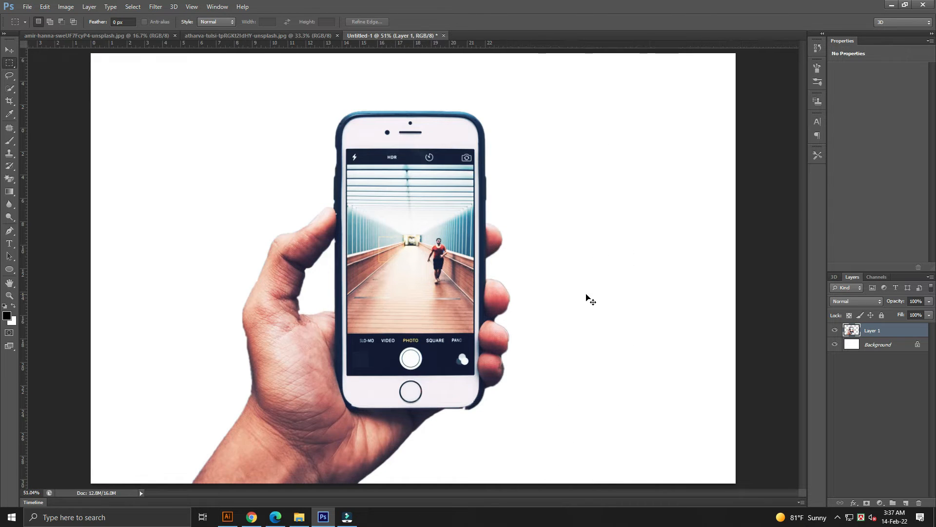
Trace the phone screen's rectangle with the Pen tool and convert the path into a selection.
{"action": "key", "text": "v"}
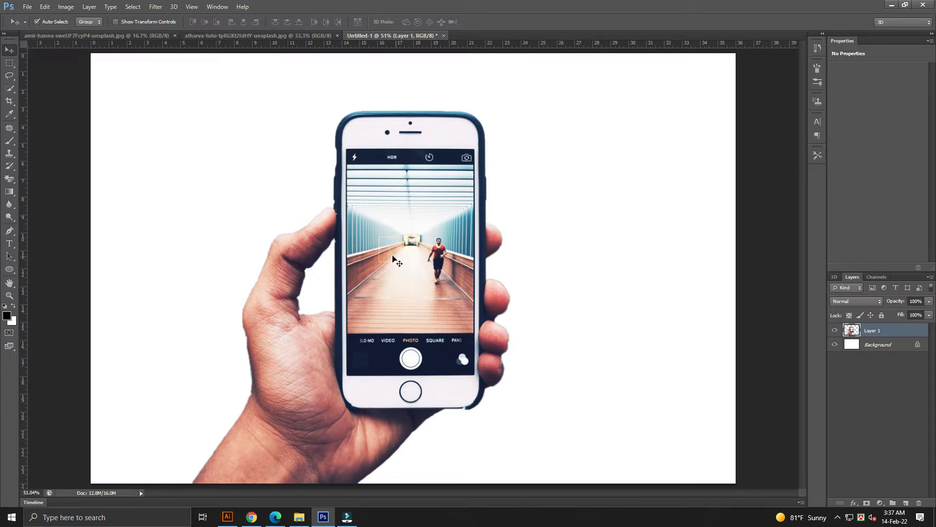
{"action": "left_click", "coordinate": [10, 232]}
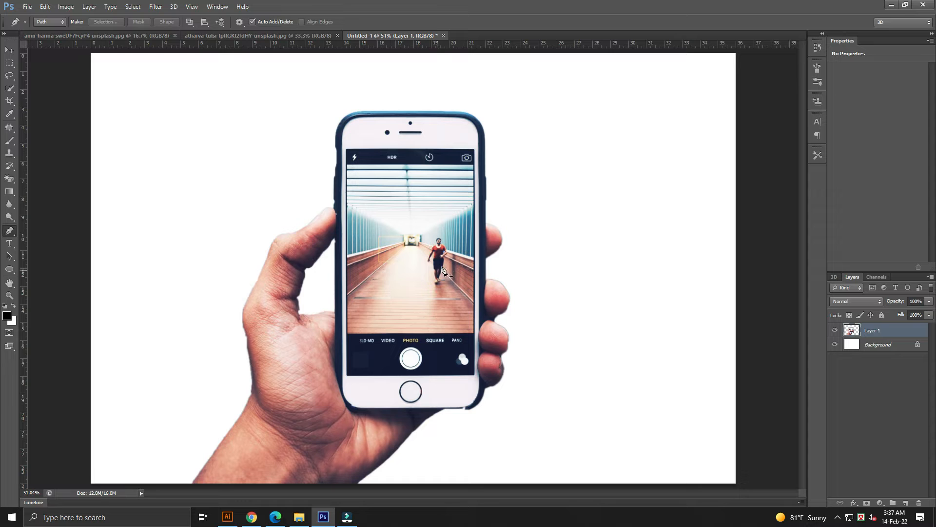
{"action": "left_click_drag", "start_coordinate": [391, 179], "coordinate": [404, 187]}
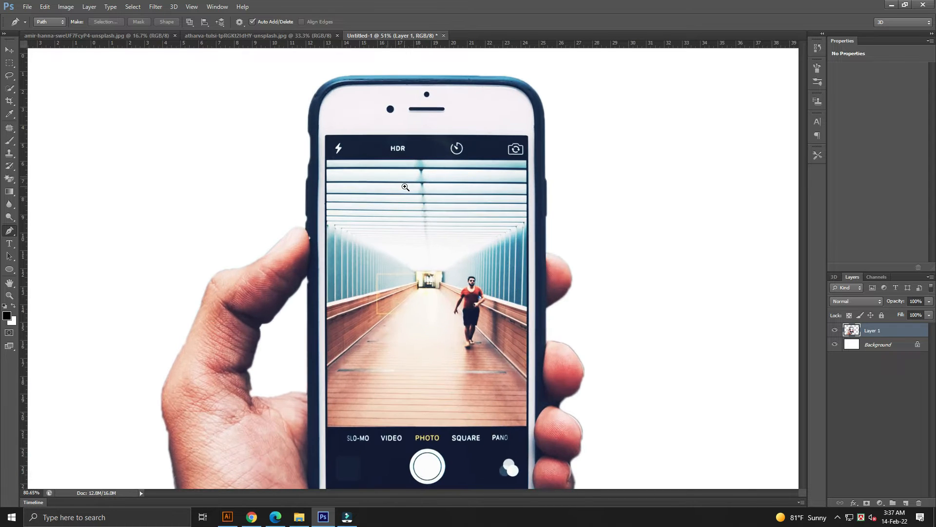
{"action": "left_click", "coordinate": [327, 135]}
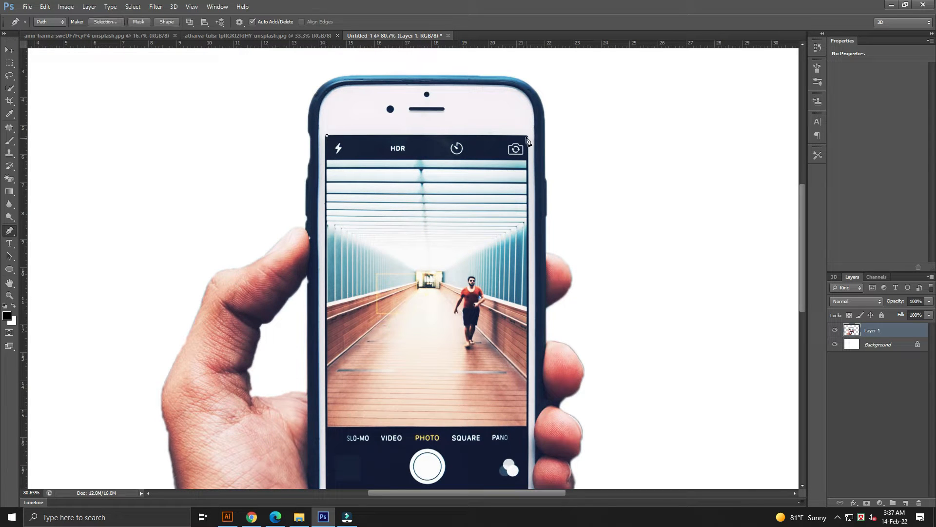
{"action": "left_click", "coordinate": [529, 136]}
{"action": "left_click_drag", "start_coordinate": [531, 293], "coordinate": [532, 229]}
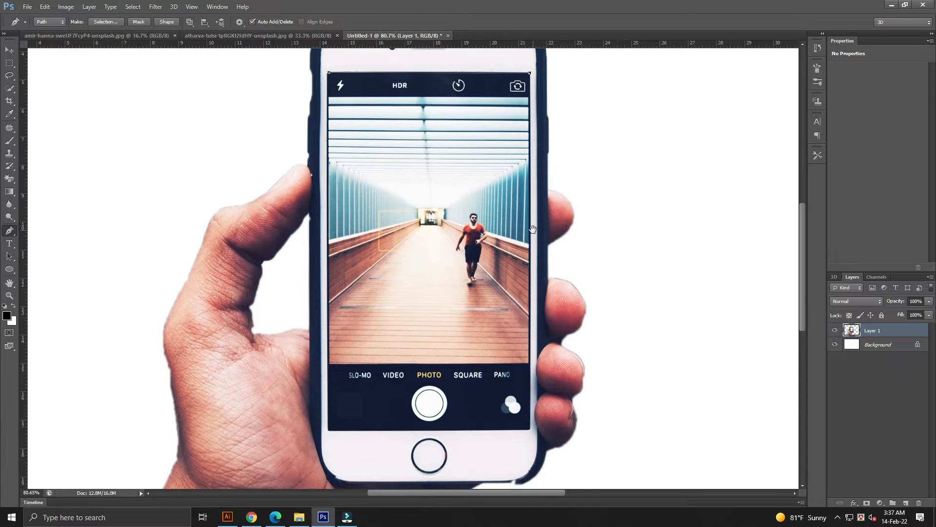
{"action": "left_click", "coordinate": [530, 430]}
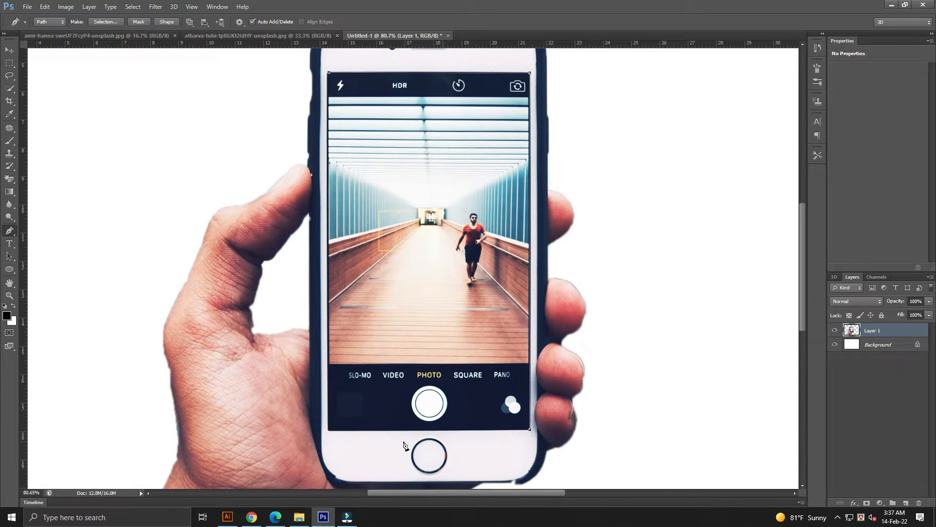
{"action": "left_click", "coordinate": [328, 429]}
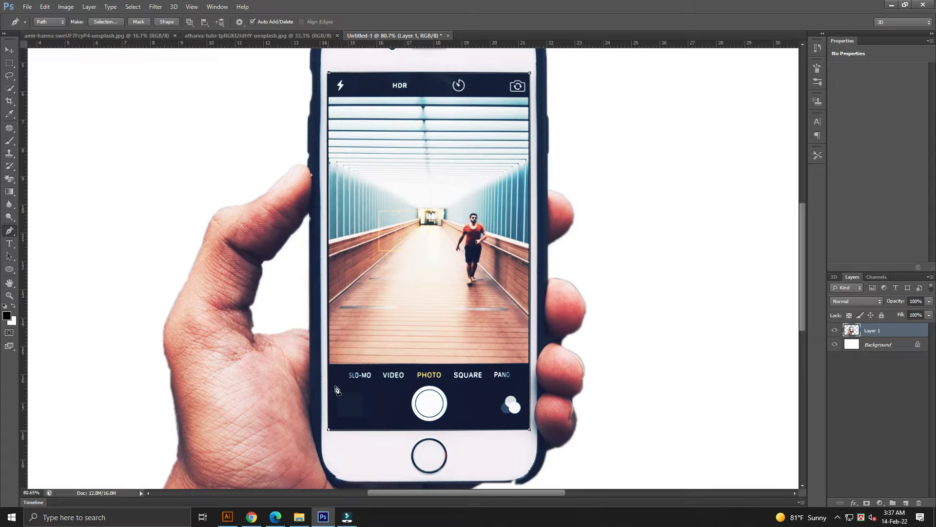
{"action": "left_click", "coordinate": [328, 74]}
{"action": "right_click", "coordinate": [530, 171]}
{"action": "left_click", "coordinate": [569, 228]}
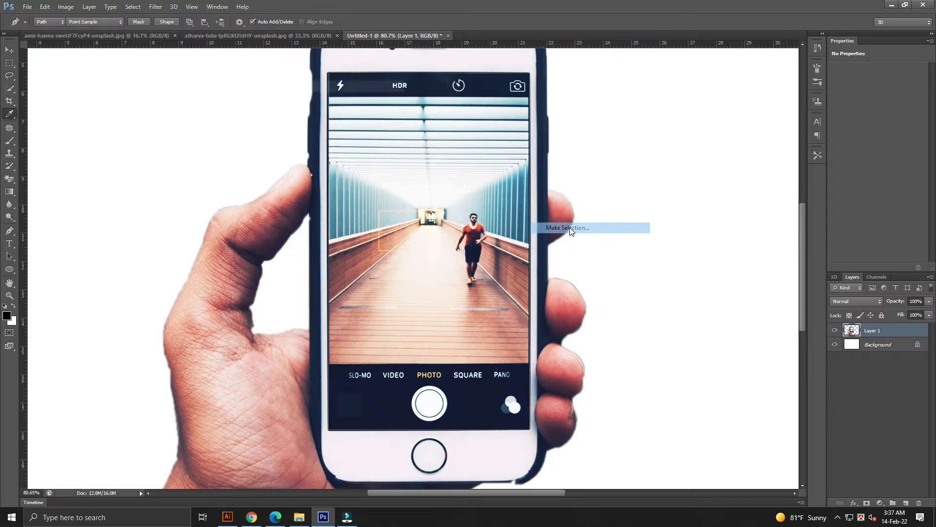
{"action": "left_click", "coordinate": [382, 103]}
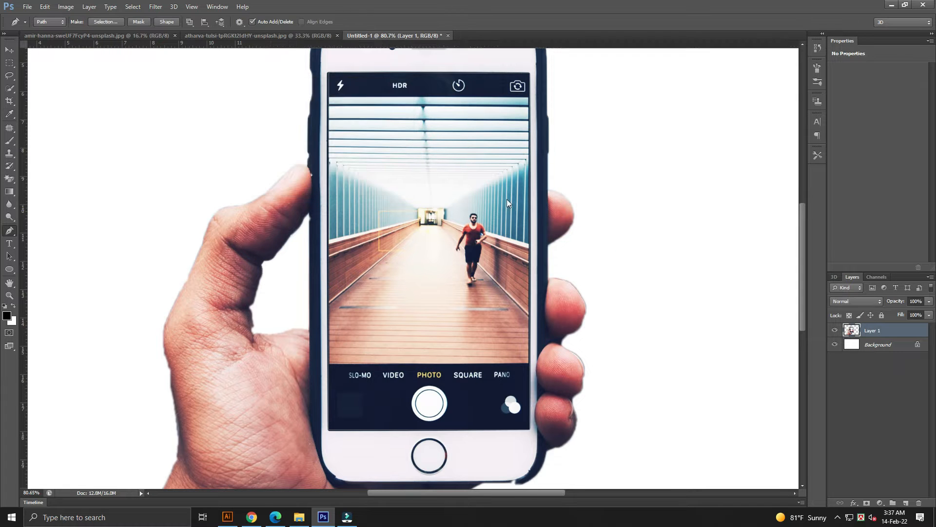
Delete the phone screen content inside the selection and switch to the Move tool.
{"action": "key", "text": "Delete"}
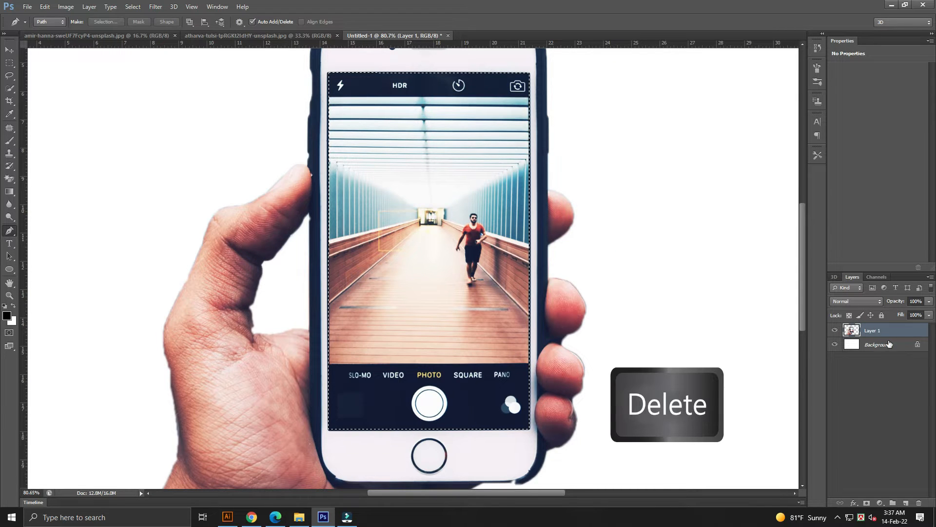
{"action": "key", "text": "Delete"}
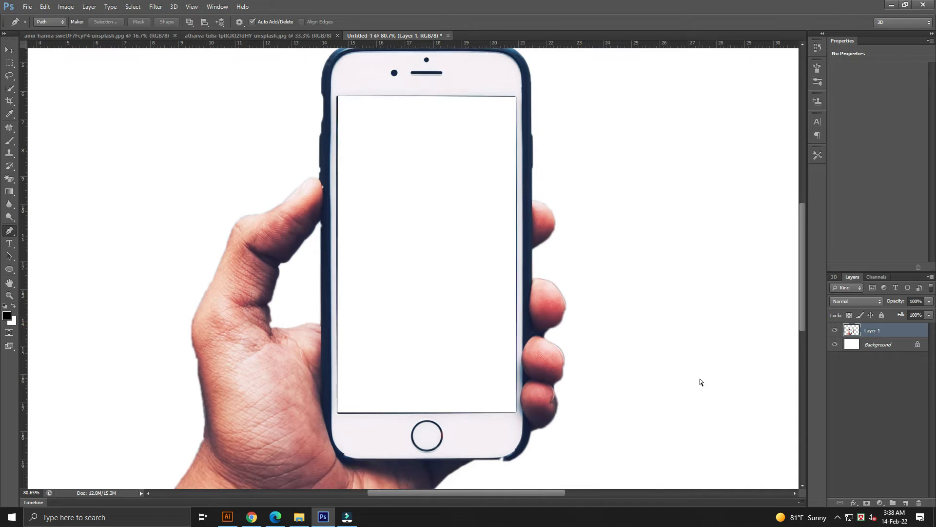
{"action": "key", "text": "v"}
{"action": "key", "text": "ctrl+minus"}
{"action": "key", "text": "ctrl+minus"}
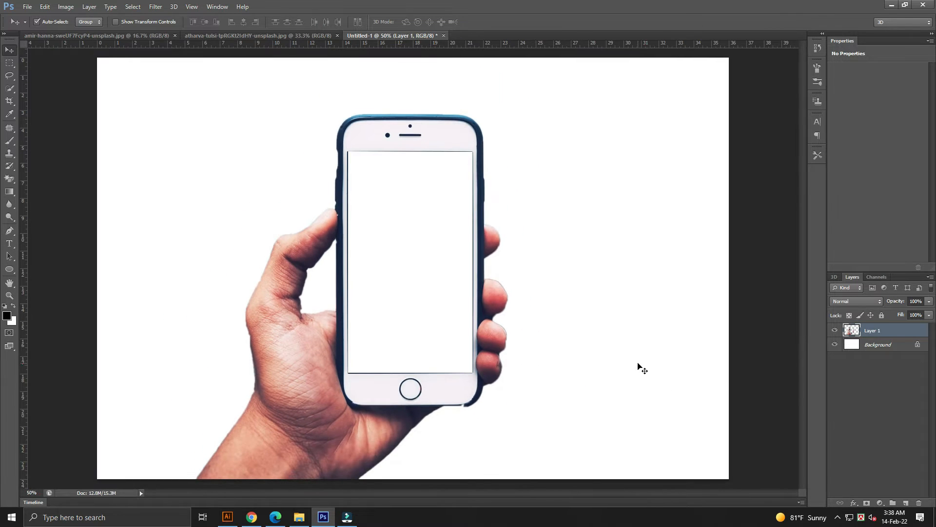
Unlock the Background layer as Layer 0 and delete it, leaving only the cut-out hand layer.
{"action": "left_click", "coordinate": [638, 367]}
{"action": "left_click", "coordinate": [904, 348]}
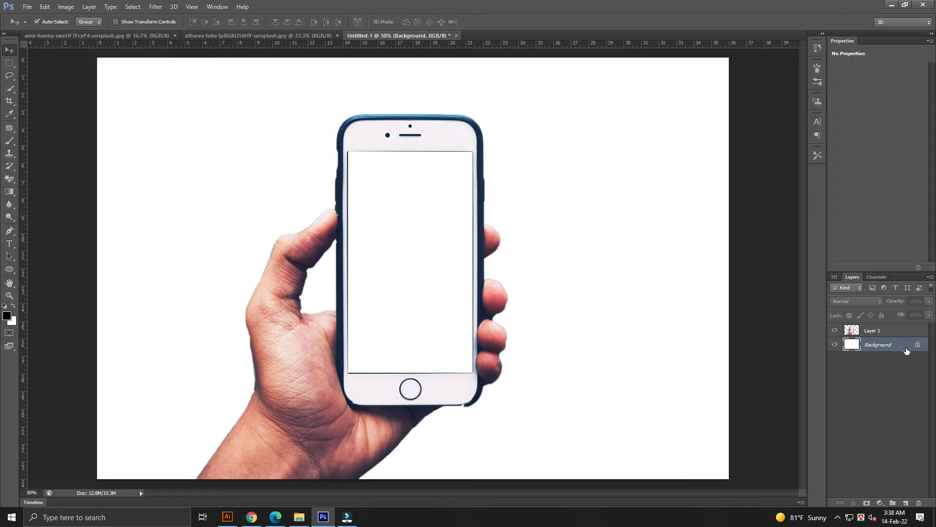
{"action": "double_click", "coordinate": [918, 346]}
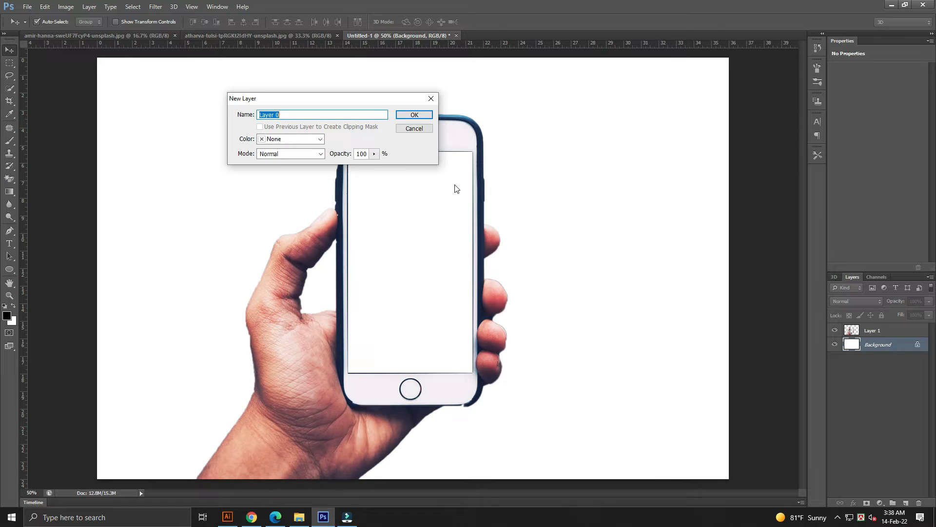
{"action": "left_click", "coordinate": [410, 115]}
{"action": "left_click_drag", "start_coordinate": [886, 346], "coordinate": [919, 503]}
{"action": "key", "text": "ctrl+minus"}
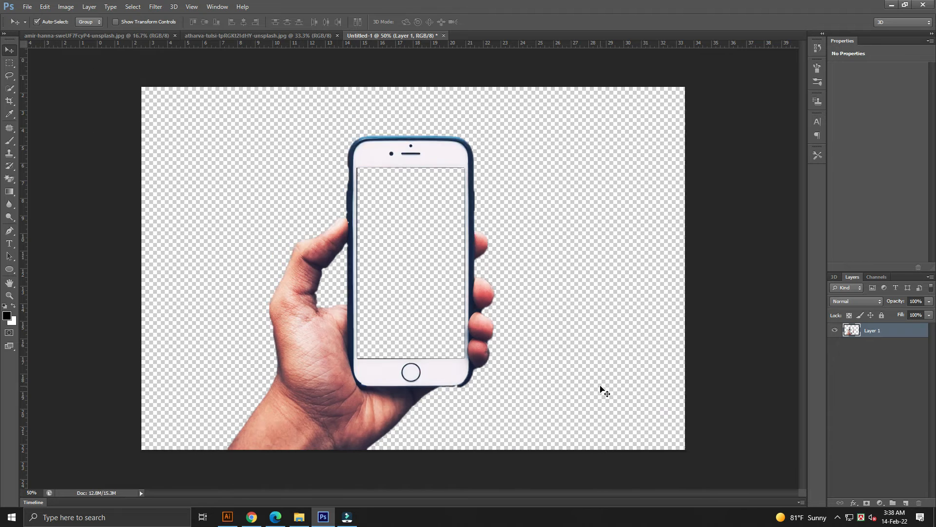
Bring the railway track photo into the hand document as a new layer.
{"action": "key", "text": "ctrl+0"}
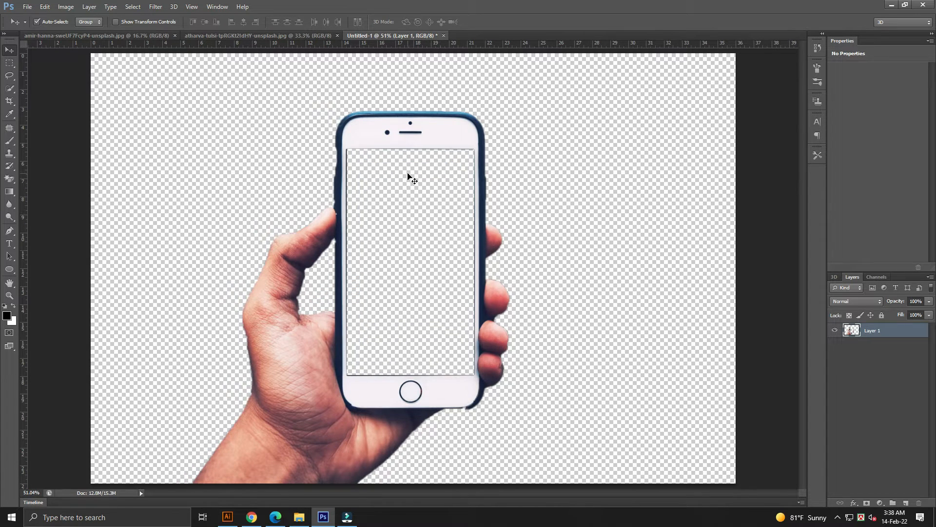
{"action": "left_click", "coordinate": [253, 36]}
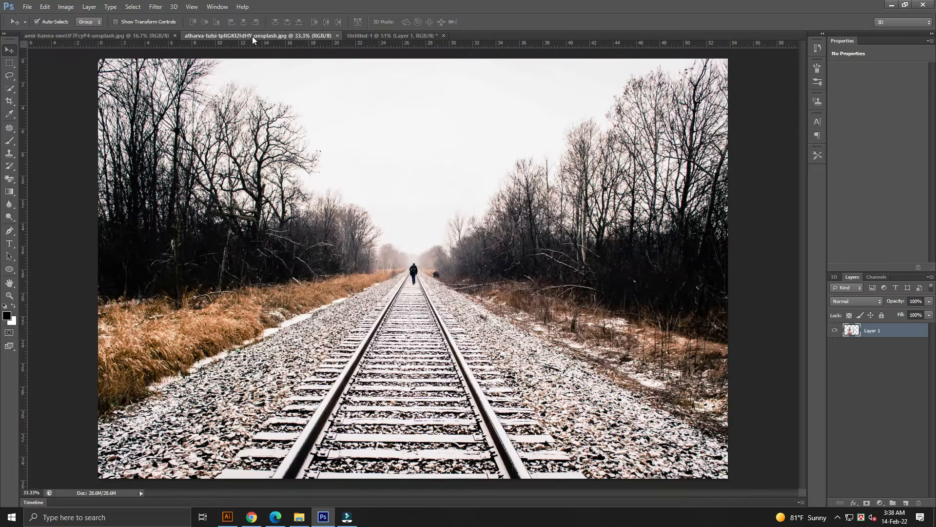
{"action": "left_click_drag", "start_coordinate": [429, 297], "coordinate": [426, 191]}
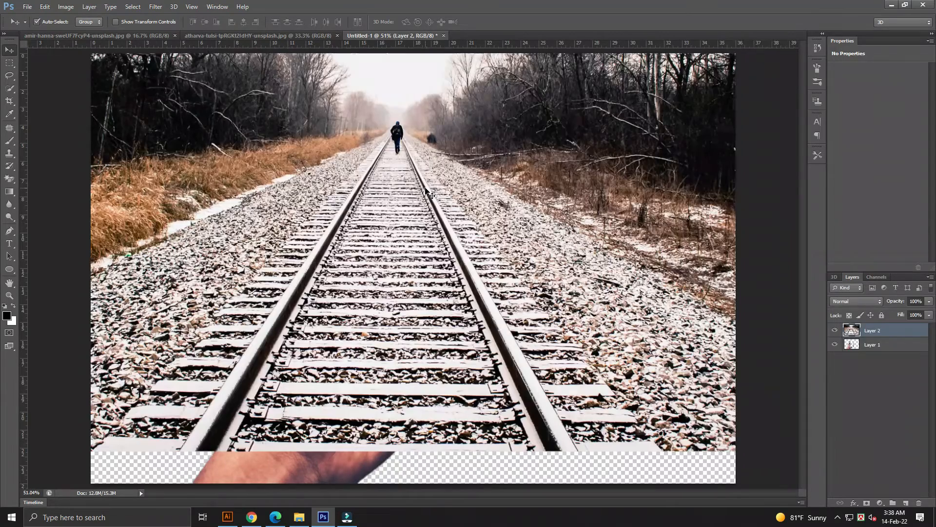
Reposition the railway layer on the canvas.
{"action": "key", "text": "ctrl+minus"}
{"action": "key", "text": "ctrl+minus"}
{"action": "key", "text": "ctrl+minus"}
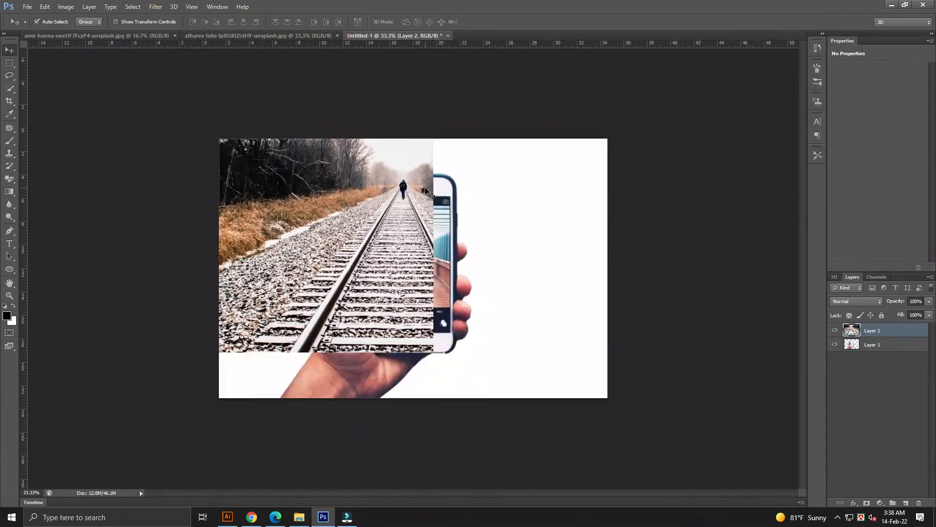
{"action": "left_click_drag", "start_coordinate": [396, 234], "coordinate": [415, 282]}
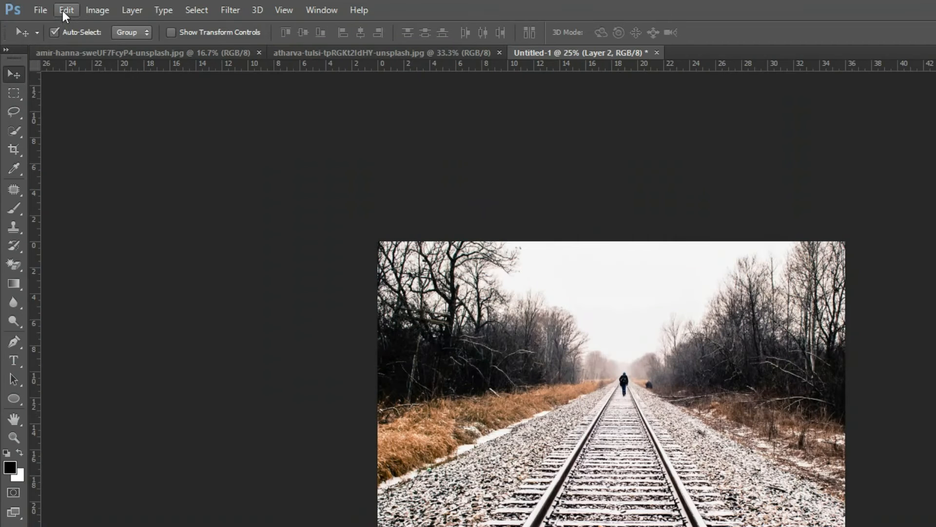
Scale the railway layer down to about 73% with Free Transform and commit the change.
{"action": "left_click", "coordinate": [65, 10]}
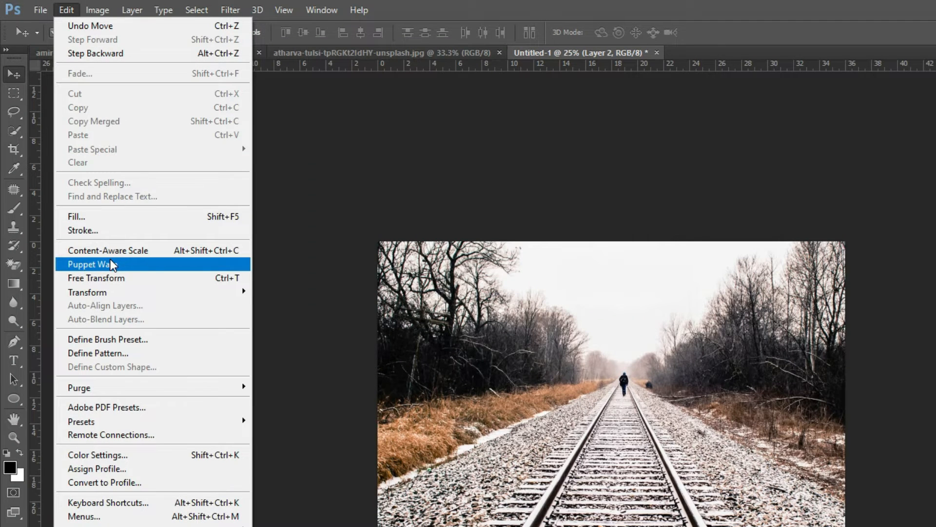
{"action": "left_click", "coordinate": [110, 273]}
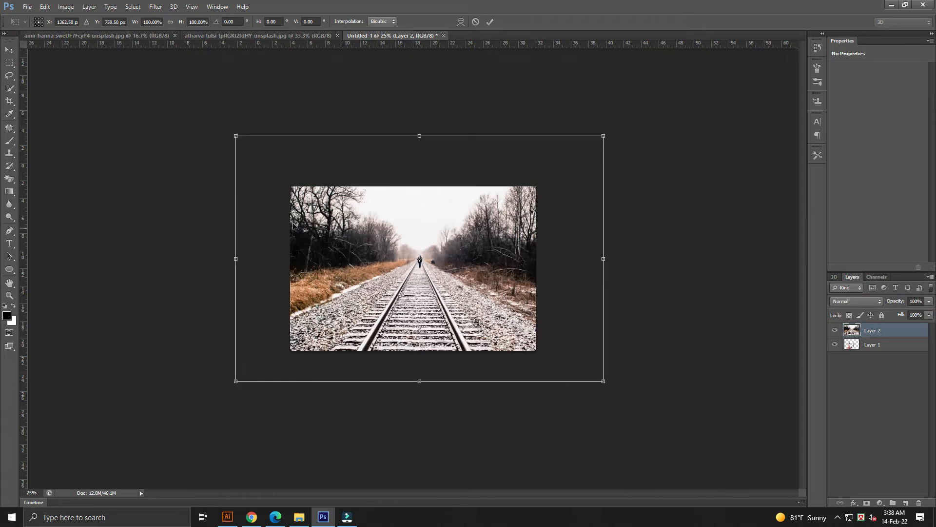
{"action": "key", "text": "ctrl+minus"}
{"action": "left_click_drag", "start_coordinate": [577, 155], "coordinate": [531, 176]}
{"action": "left_click_drag", "start_coordinate": [471, 233], "coordinate": [466, 241]}
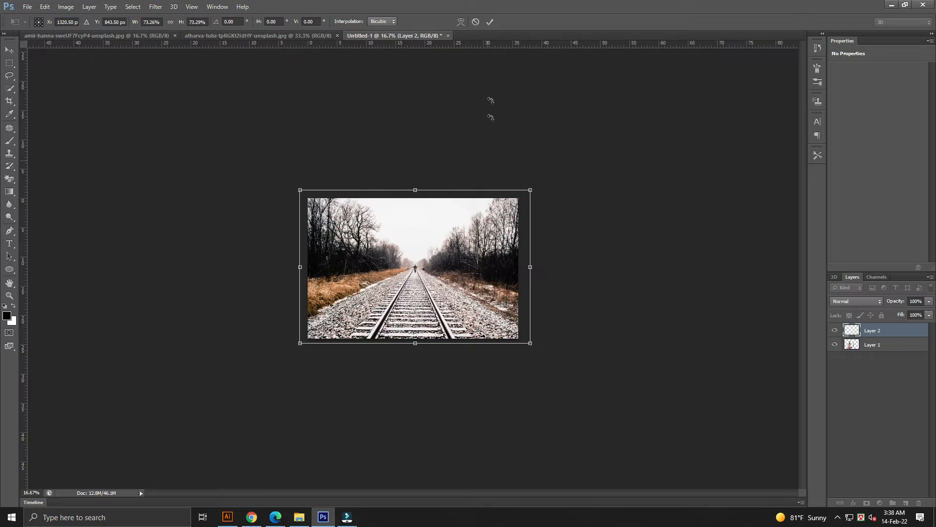
{"action": "left_click", "coordinate": [490, 21]}
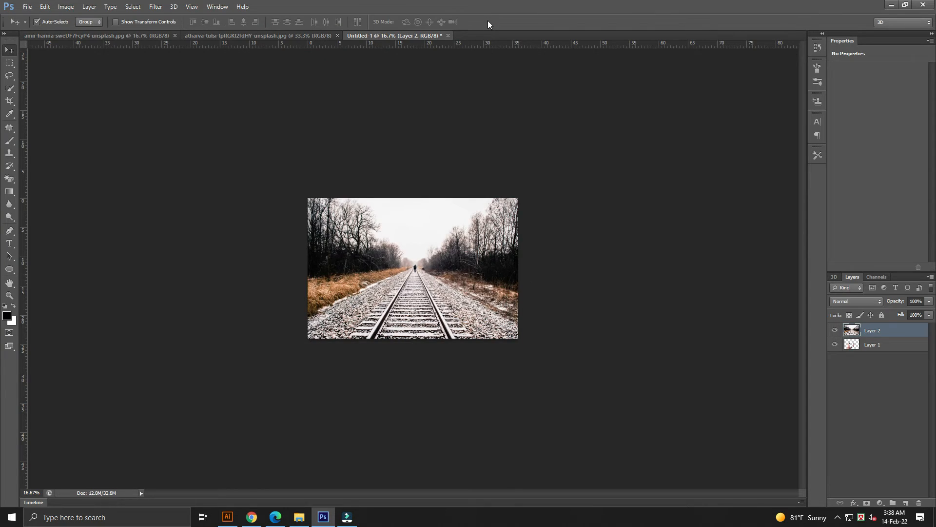
Lower the railway layer's opacity to 70% so the phone shows through.
{"action": "key", "text": "ctrl+0"}
{"action": "left_click", "coordinate": [930, 305]}
{"action": "left_click_drag", "start_coordinate": [918, 313], "coordinate": [914, 313]}
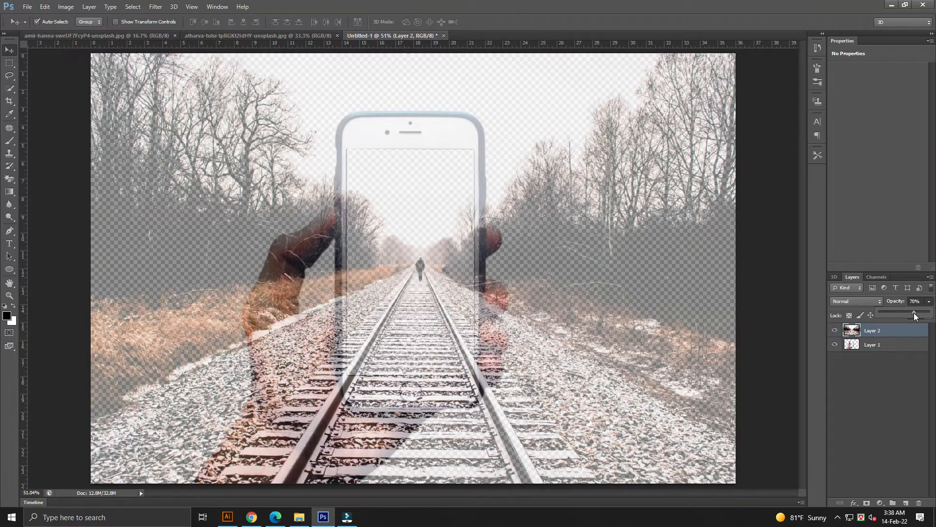
Nudge the railway layer slightly left and set its opacity to 81%.
{"action": "key", "text": "ctrl+minus"}
{"action": "left_click_drag", "start_coordinate": [510, 427], "coordinate": [504, 428]}
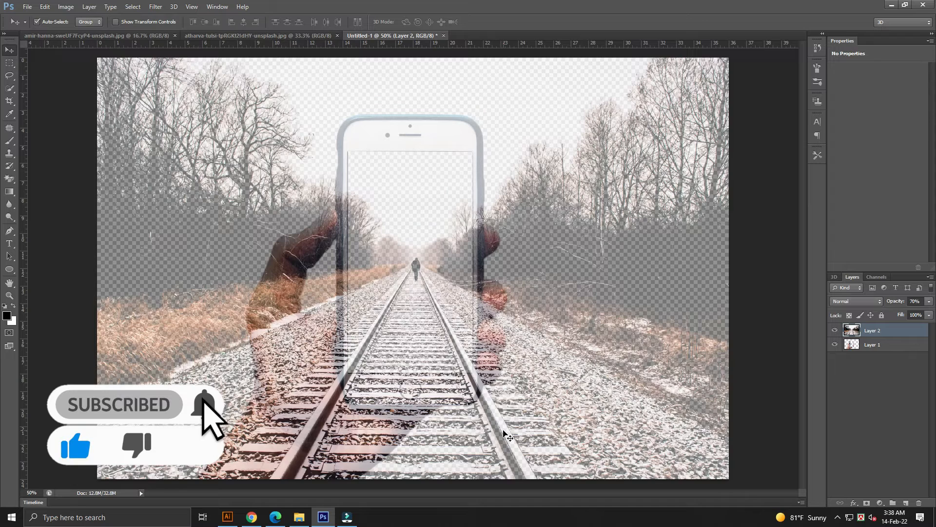
{"action": "key", "text": "ctrl+minus"}
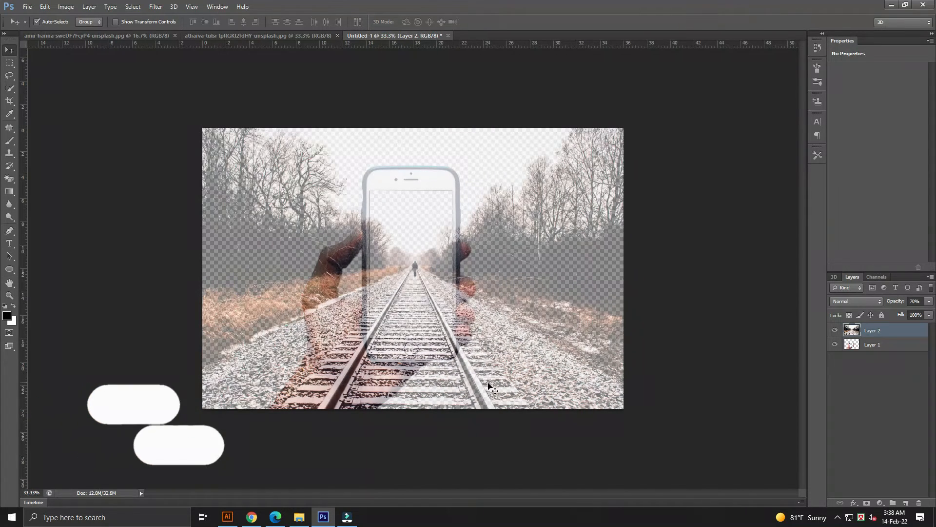
{"action": "left_click", "coordinate": [929, 302]}
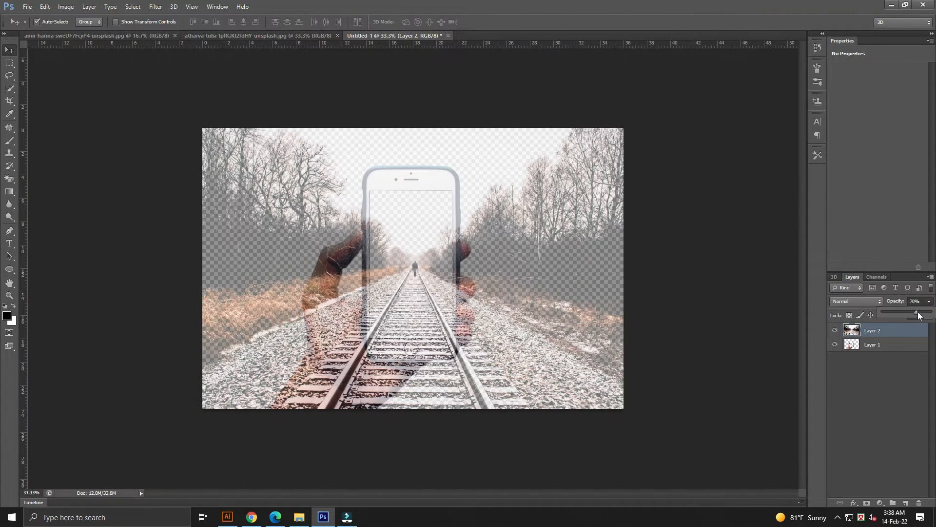
{"action": "left_click_drag", "start_coordinate": [921, 315], "coordinate": [925, 314]}
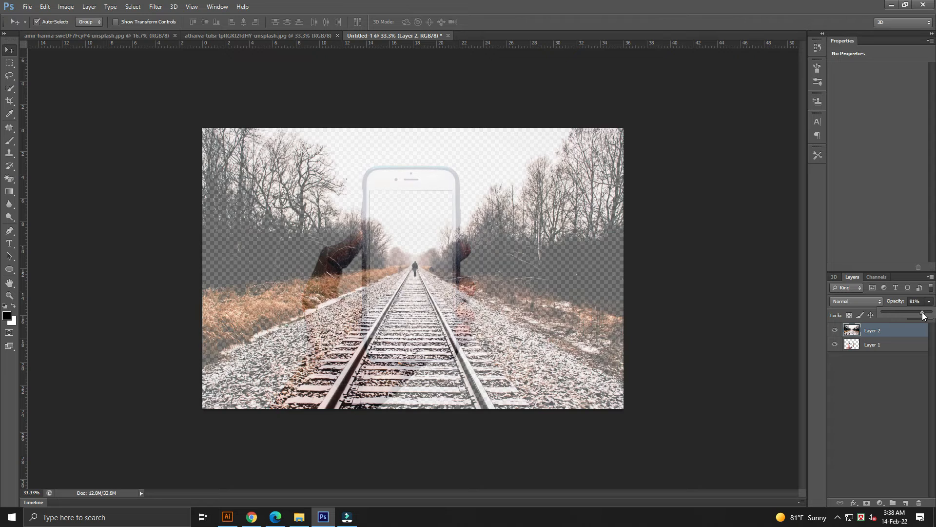
{"action": "left_click", "coordinate": [886, 375]}
Duplicate the railway layer and hide the original railway layer.
{"action": "left_click", "coordinate": [876, 332]}
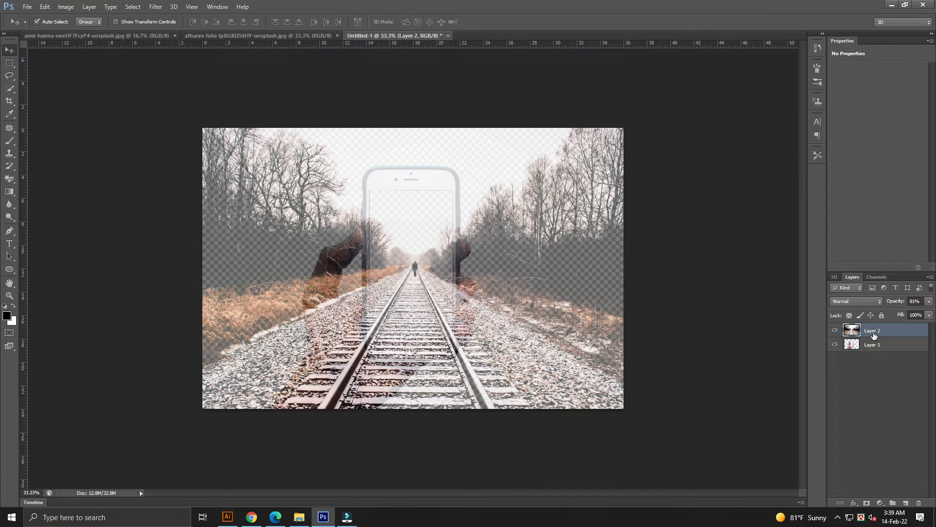
{"action": "right_click", "coordinate": [873, 330]}
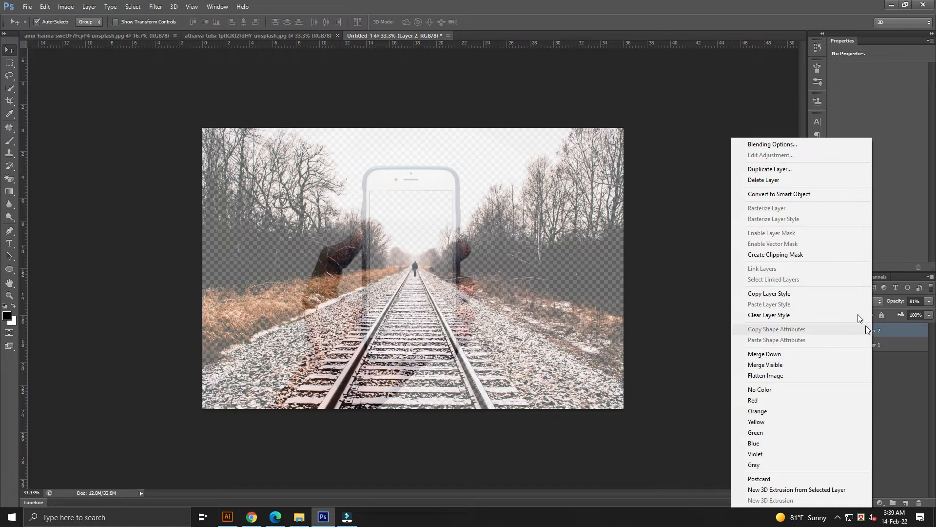
{"action": "left_click", "coordinate": [764, 171]}
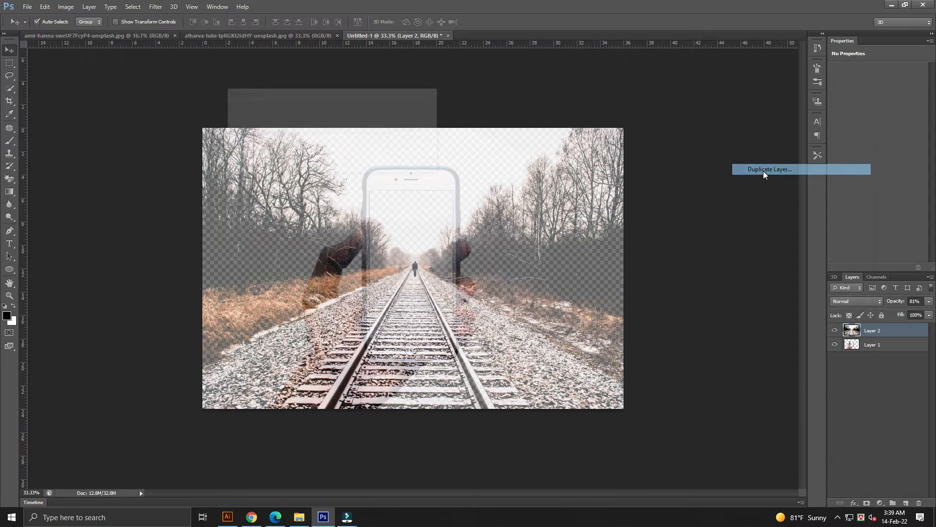
{"action": "left_click", "coordinate": [418, 110]}
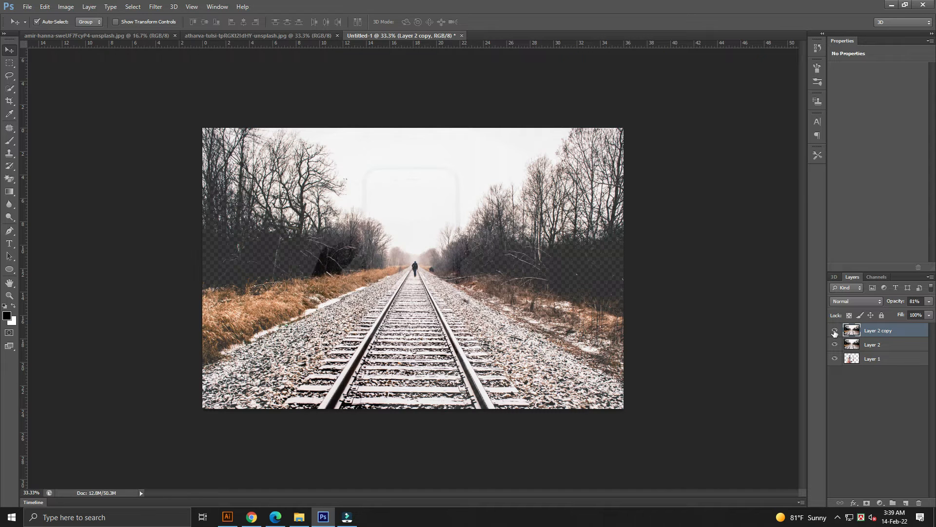
{"action": "left_click", "coordinate": [834, 344]}
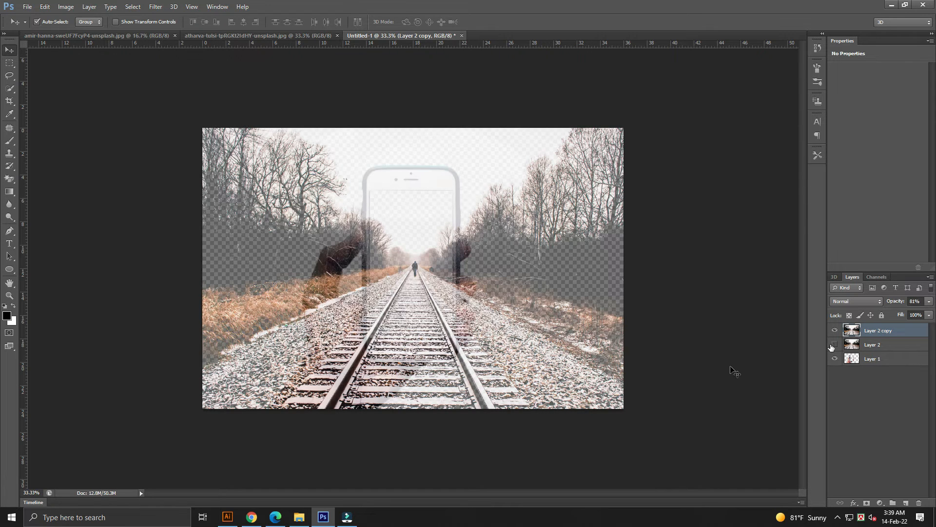
Outline the track area from the phone's bottom edge down past the canvas bottom with the Pen tool and make it a selection.
{"action": "left_click_drag", "start_coordinate": [373, 351], "coordinate": [402, 353]}
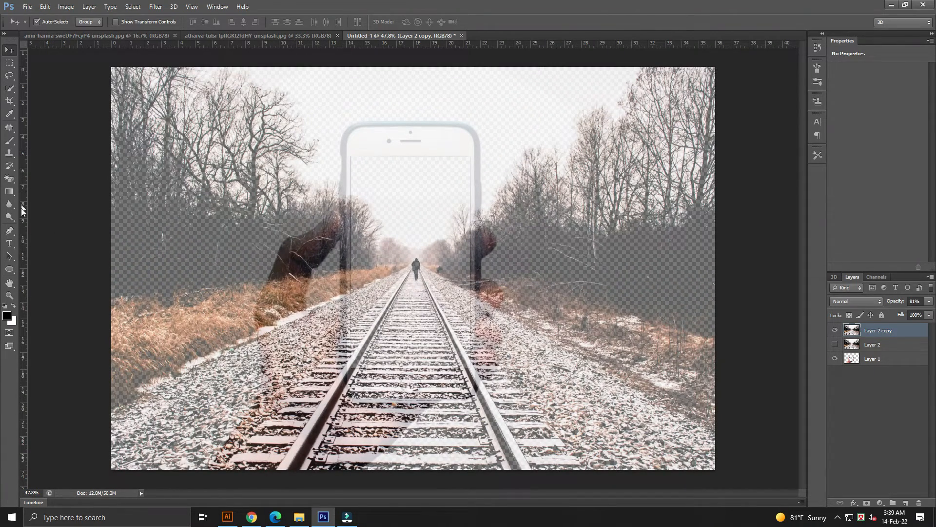
{"action": "left_click", "coordinate": [9, 231]}
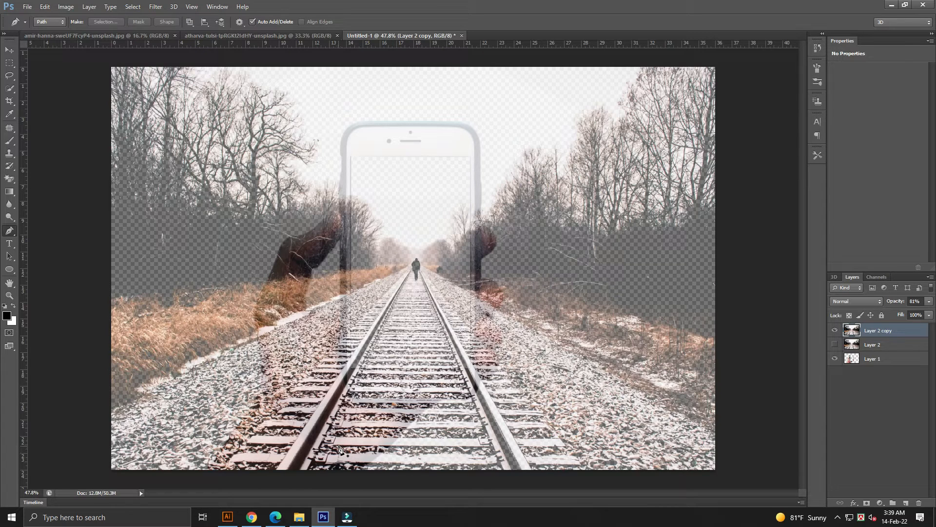
{"action": "left_click", "coordinate": [395, 335]}
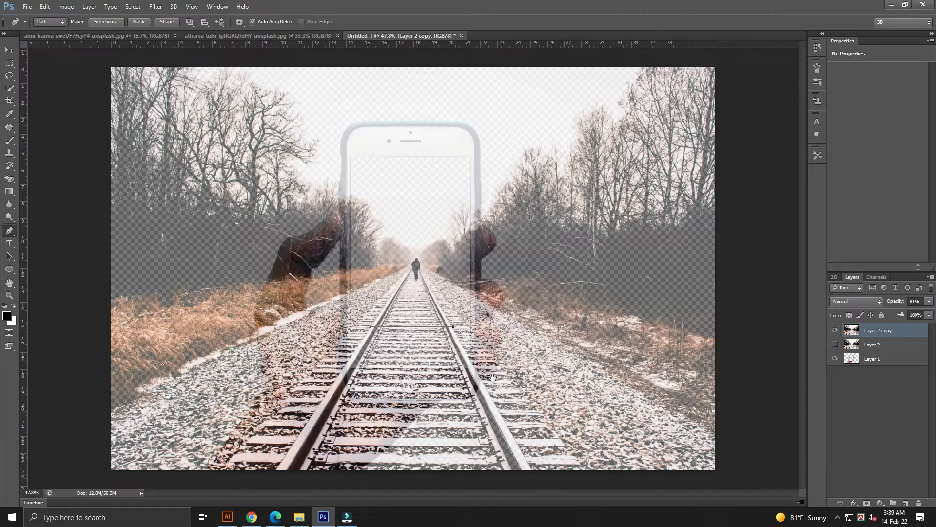
{"action": "key", "text": "ctrl+minus"}
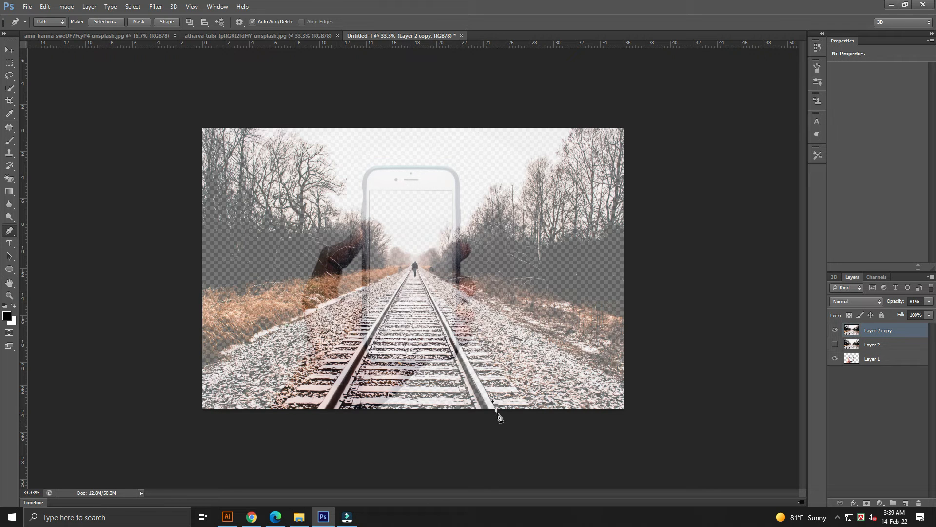
{"action": "left_click", "coordinate": [317, 411]}
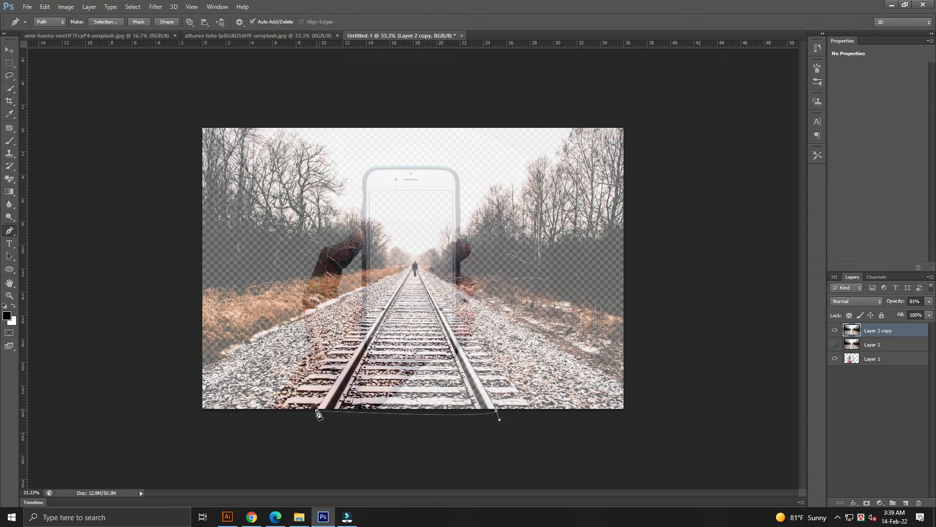
{"action": "left_click", "coordinate": [383, 310]}
{"action": "scroll", "coordinate": [423, 317], "scroll_direction": "up", "scroll_amount": 2}
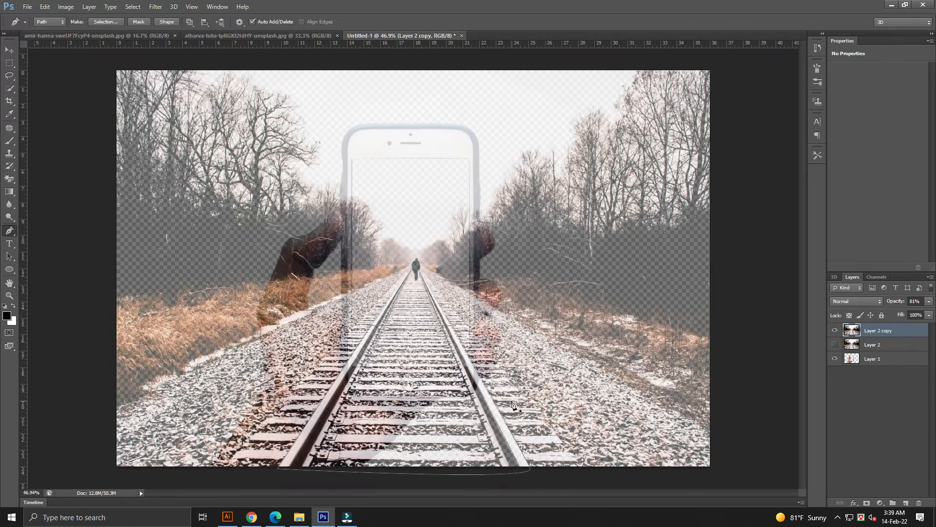
{"action": "right_click", "coordinate": [487, 391]}
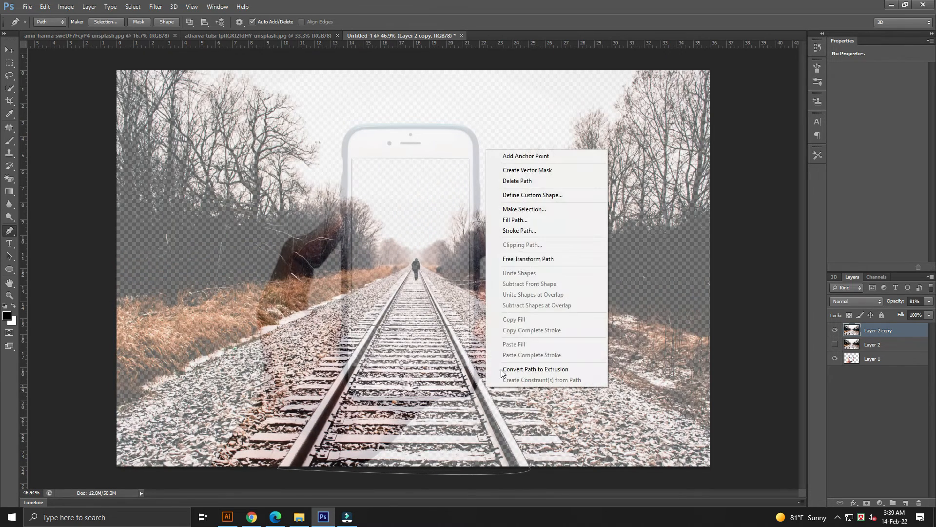
{"action": "left_click", "coordinate": [527, 214]}
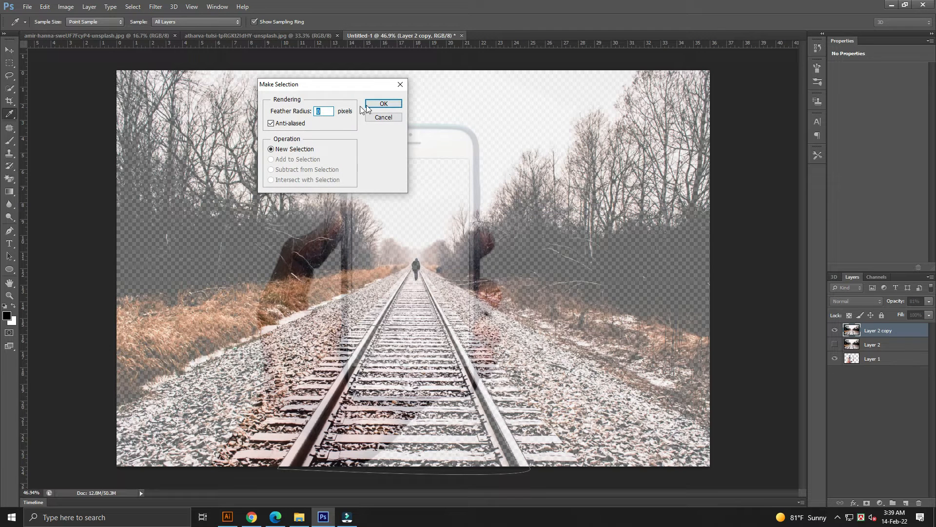
{"action": "left_click", "coordinate": [382, 103]}
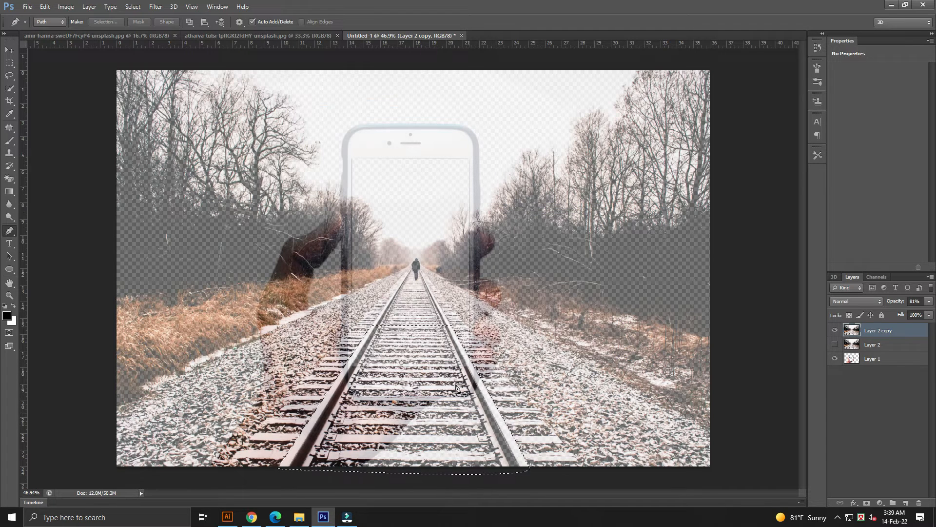
Invert the selection, delete everything outside the track strip on the copy layer, then deselect.
{"action": "key", "text": "v"}
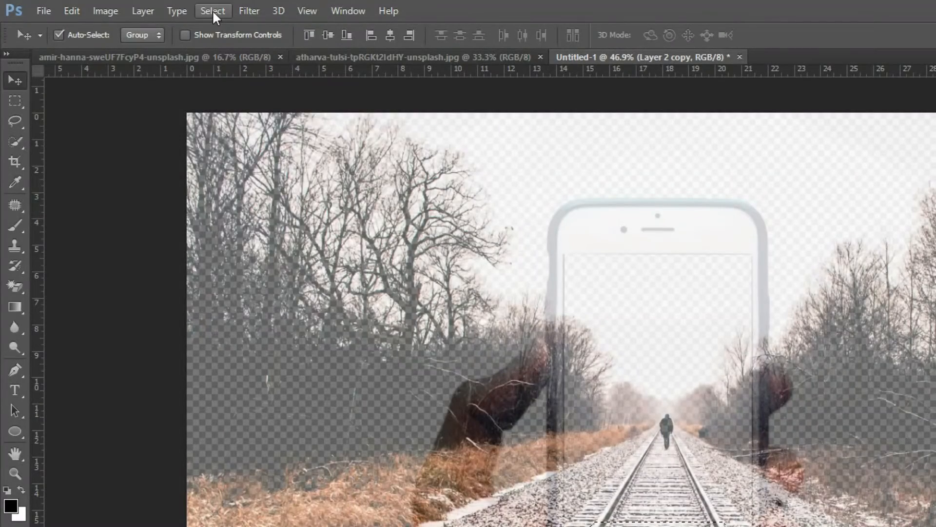
{"action": "left_click", "coordinate": [213, 12]}
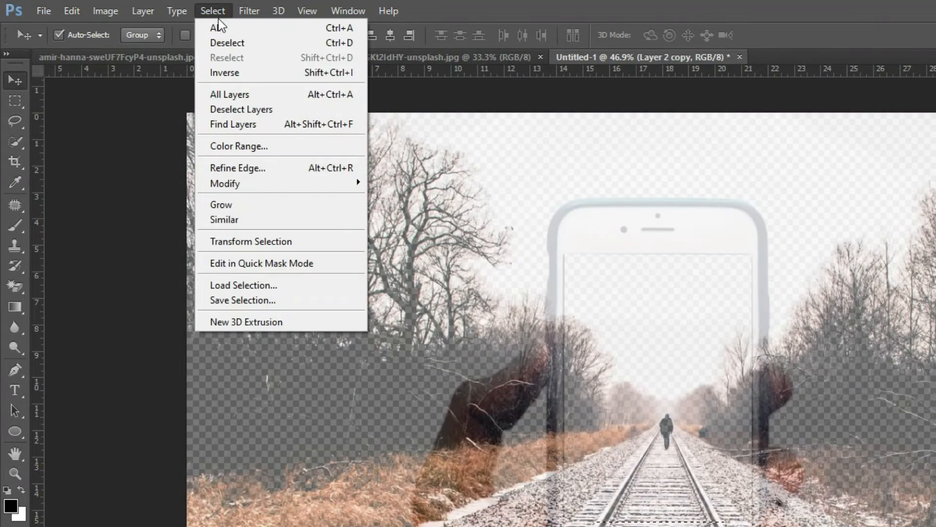
{"action": "left_click", "coordinate": [241, 72]}
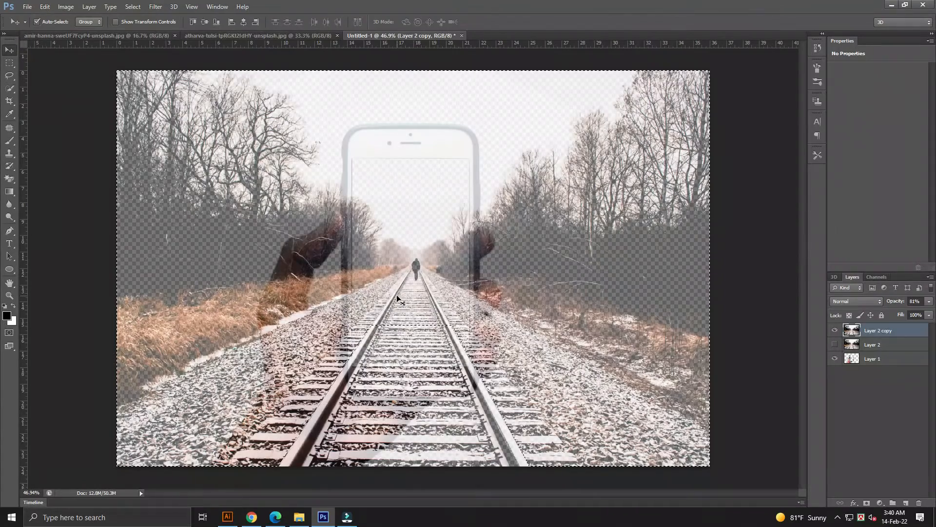
{"action": "key", "text": "Delete"}
{"action": "key", "text": "ctrl+d"}
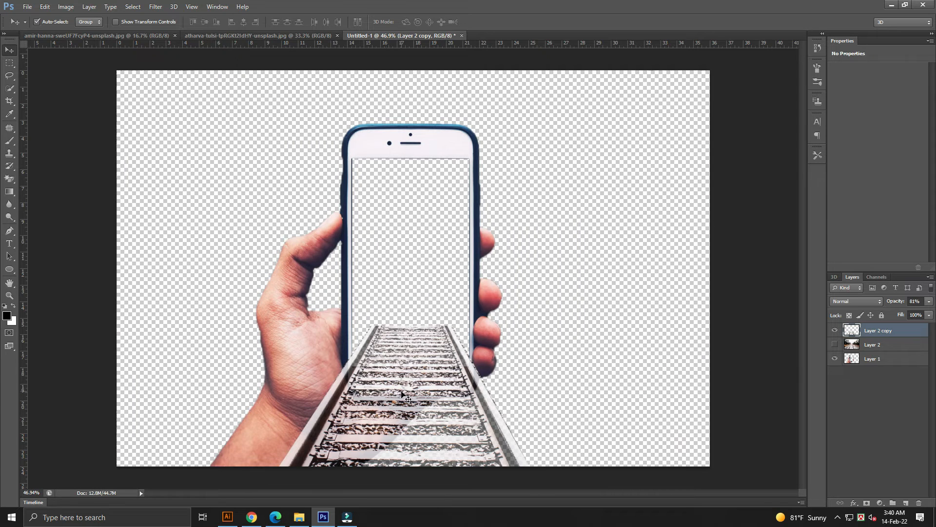
Show the original railway layer again and set its opacity to 100%.
{"action": "left_click", "coordinate": [929, 302]}
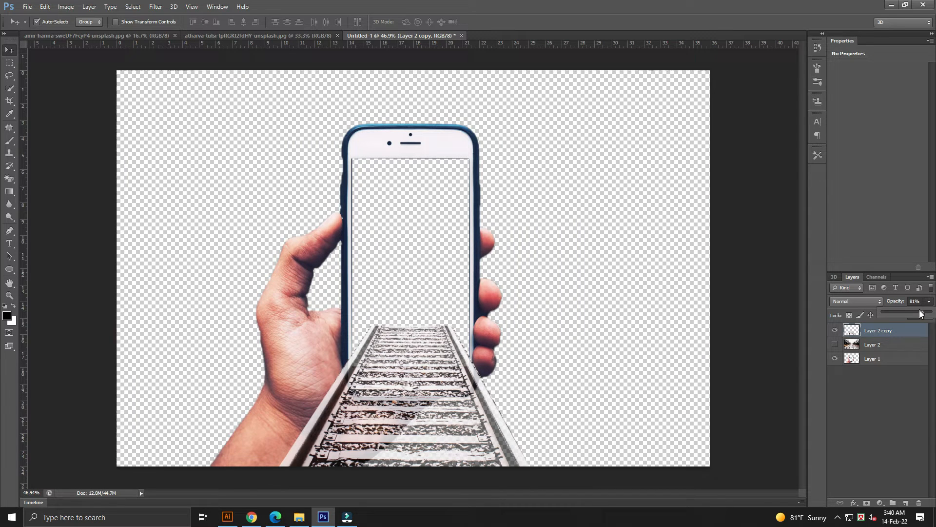
{"action": "left_click", "coordinate": [871, 345]}
{"action": "left_click", "coordinate": [872, 345]}
{"action": "left_click", "coordinate": [834, 344]}
{"action": "left_click", "coordinate": [929, 302]}
{"action": "left_click_drag", "start_coordinate": [923, 314], "coordinate": [933, 314]}
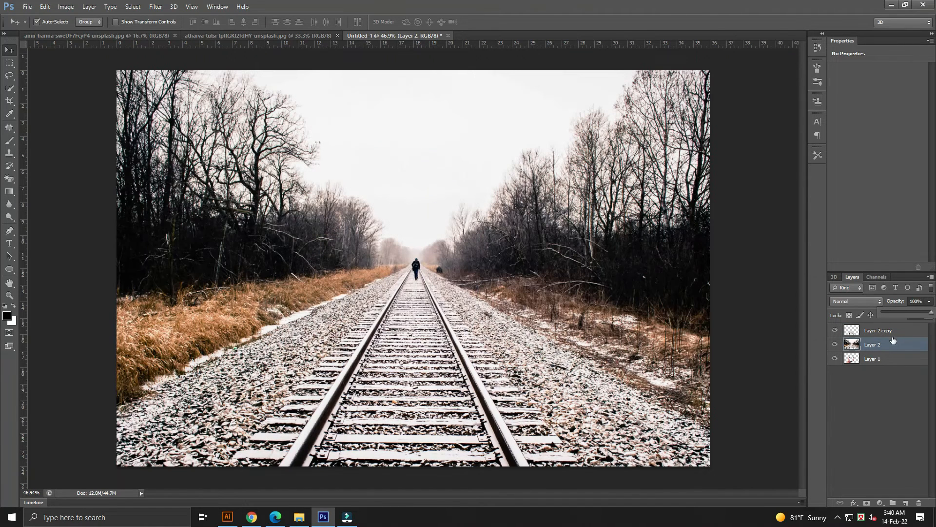
Move the original railway layer below the hand layer in the layer stack.
{"action": "left_click", "coordinate": [869, 347]}
{"action": "left_click_drag", "start_coordinate": [872, 348], "coordinate": [869, 365]}
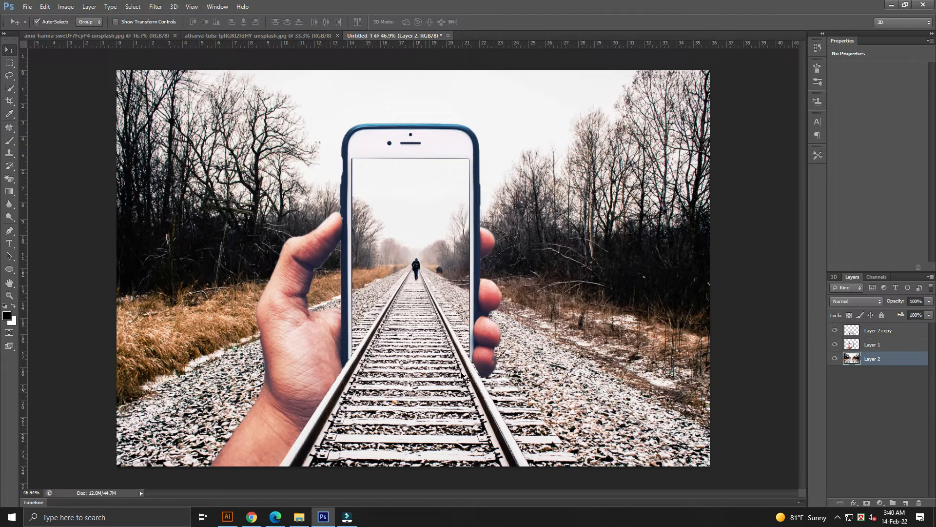
{"action": "key", "text": "ctrl+minus"}
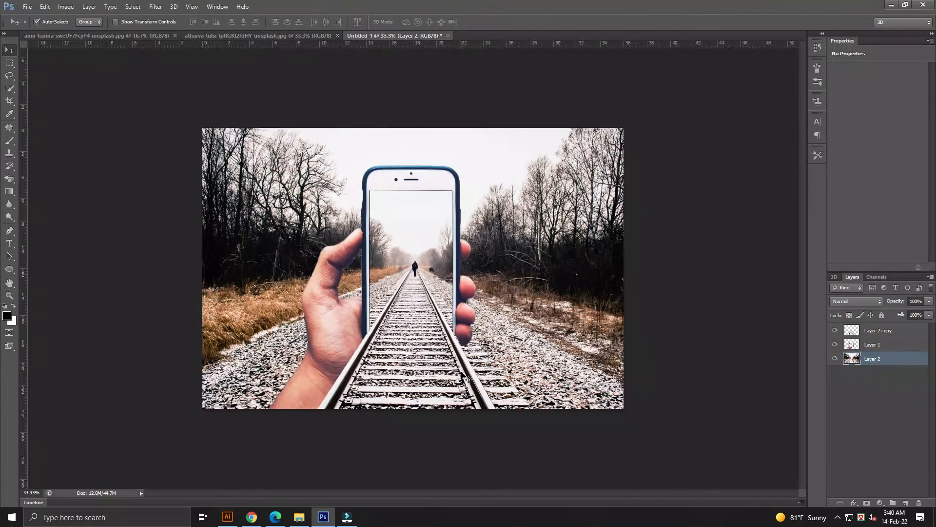
Duplicate the original railway layer.
{"action": "key", "text": "ctrl+plus"}
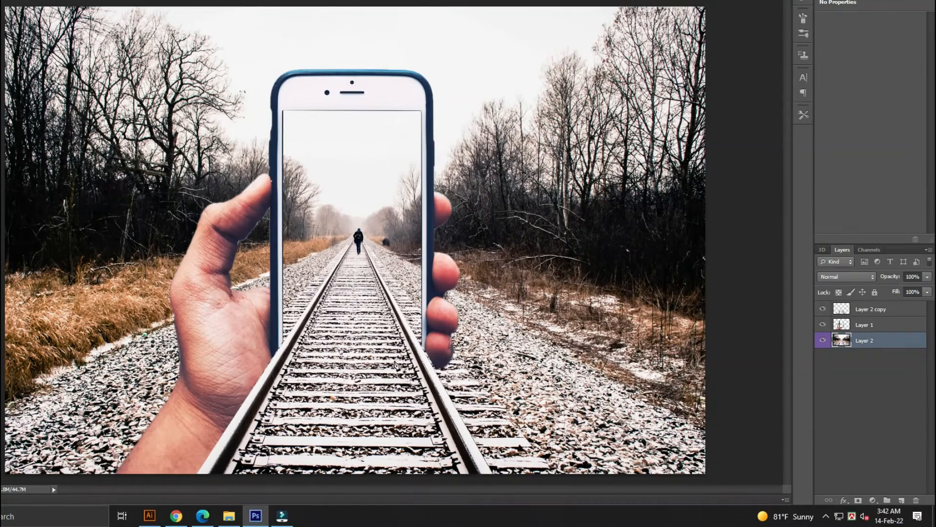
{"action": "right_click", "coordinate": [853, 337]}
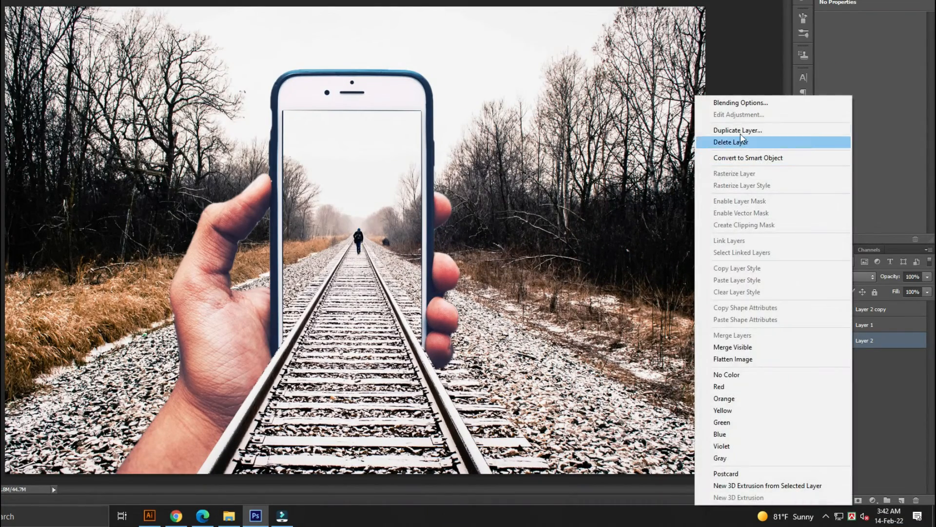
{"action": "left_click", "coordinate": [739, 129]}
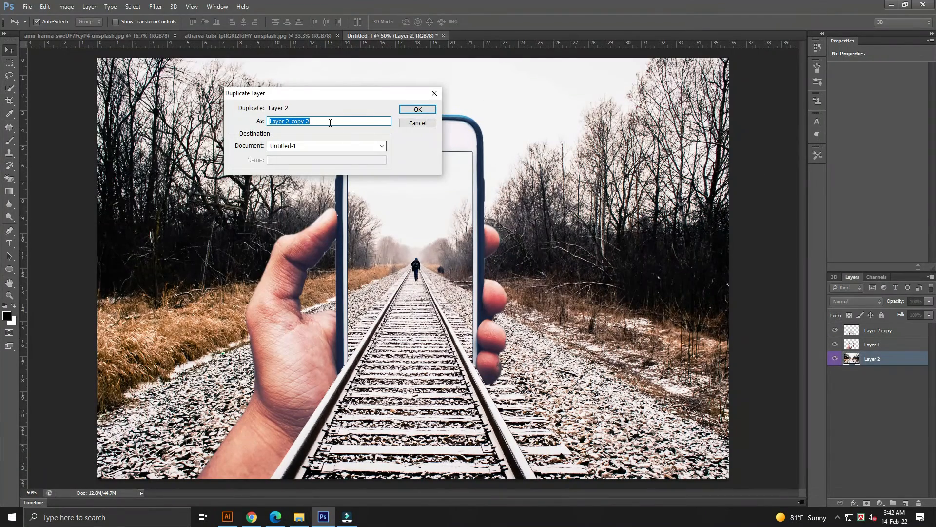
{"action": "left_click", "coordinate": [417, 109]}
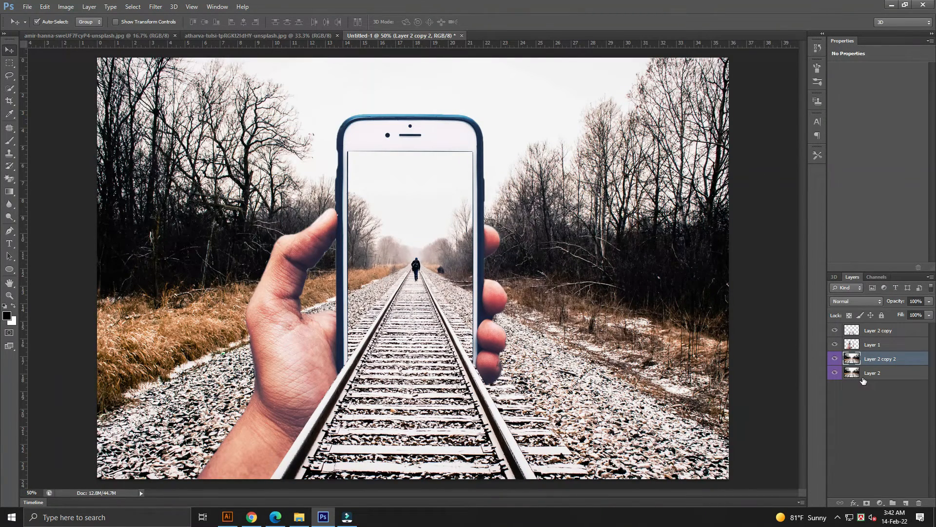
Outline the phone's screen area on the duplicated railway layer with the Pen tool and make it a selection.
{"action": "left_click", "coordinate": [871, 401]}
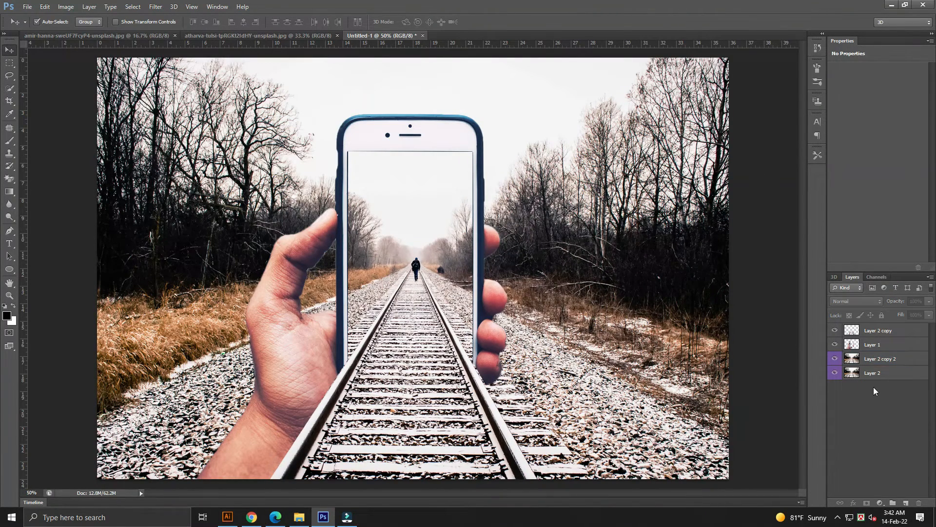
{"action": "left_click", "coordinate": [877, 361]}
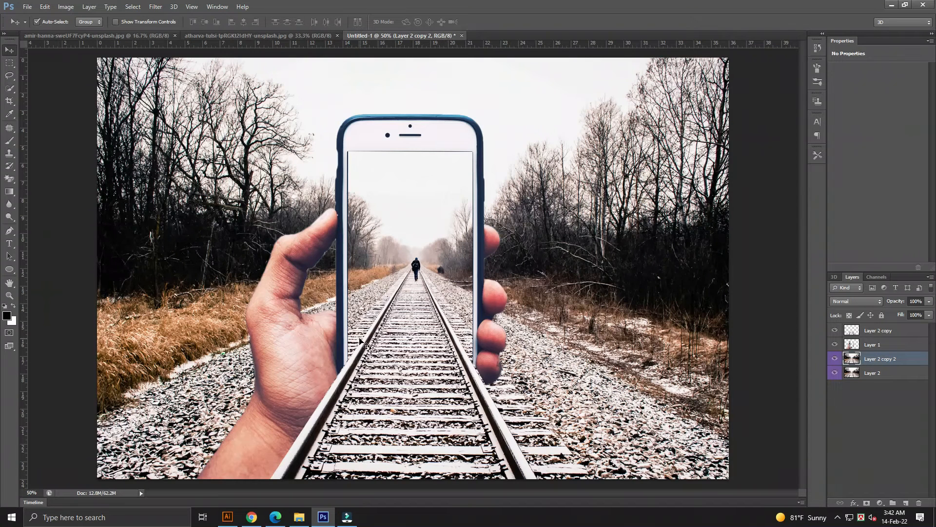
{"action": "key", "text": "p"}
{"action": "left_click", "coordinate": [345, 145]}
{"action": "left_click", "coordinate": [476, 149]}
{"action": "left_click", "coordinate": [474, 145]}
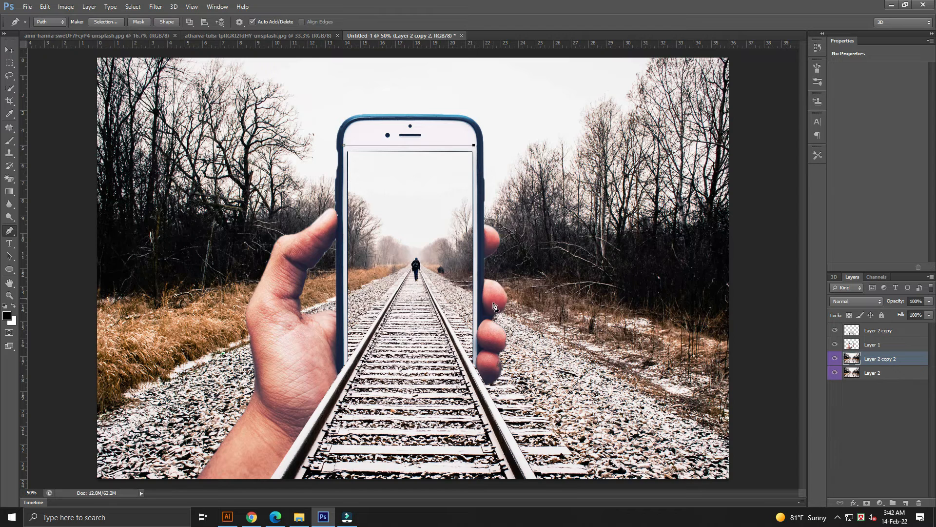
{"action": "left_click", "coordinate": [476, 332]}
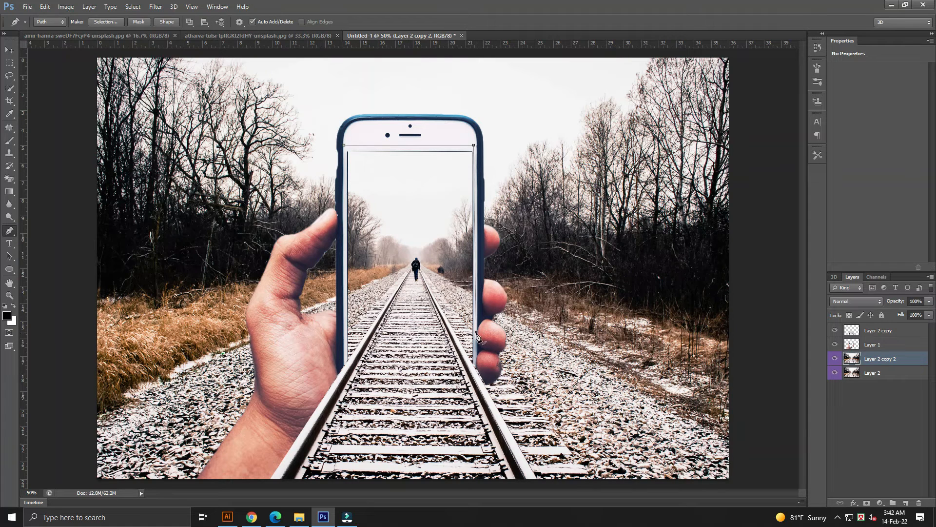
{"action": "left_click", "coordinate": [478, 382]}
{"action": "left_click", "coordinate": [535, 487]}
{"action": "left_click", "coordinate": [271, 486]}
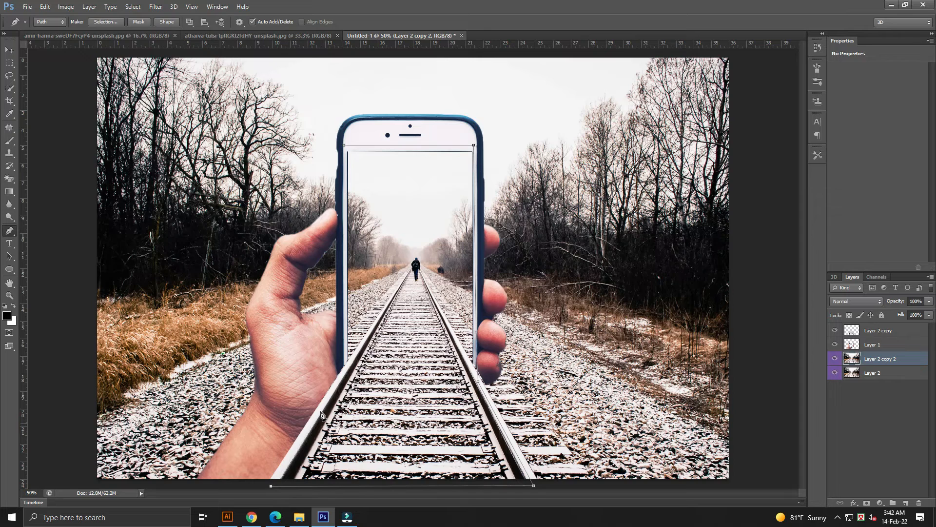
{"action": "left_click", "coordinate": [339, 376]}
{"action": "left_click", "coordinate": [342, 267]}
{"action": "left_click", "coordinate": [341, 164]}
{"action": "left_click", "coordinate": [344, 145]}
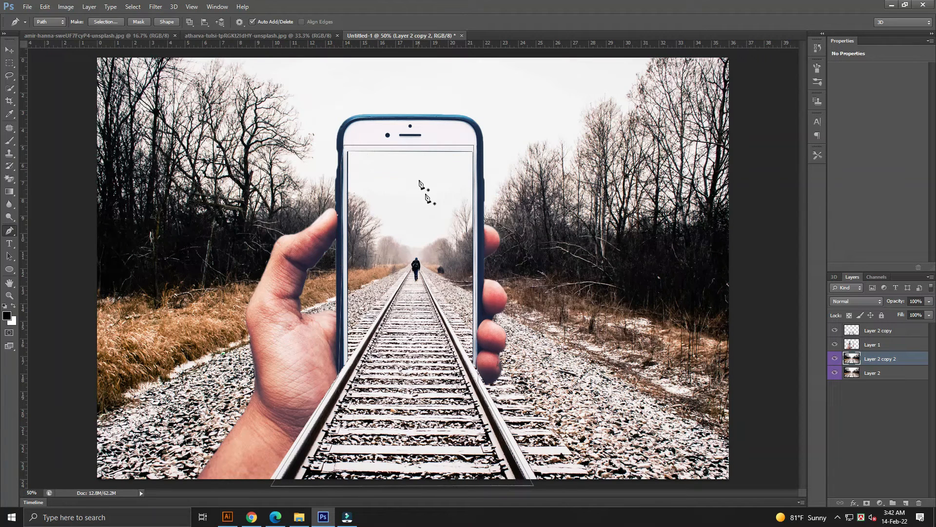
{"action": "right_click", "coordinate": [472, 145]}
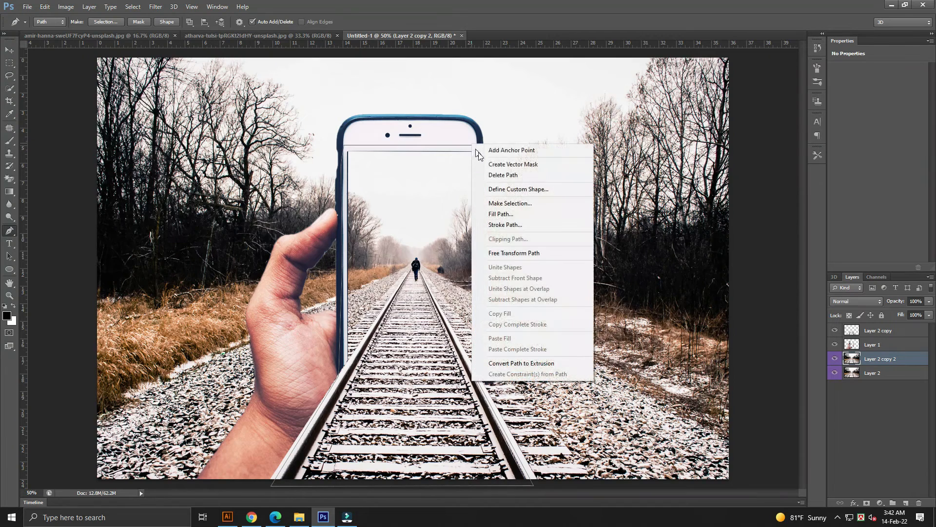
{"action": "left_click", "coordinate": [508, 205]}
{"action": "left_click", "coordinate": [384, 104]}
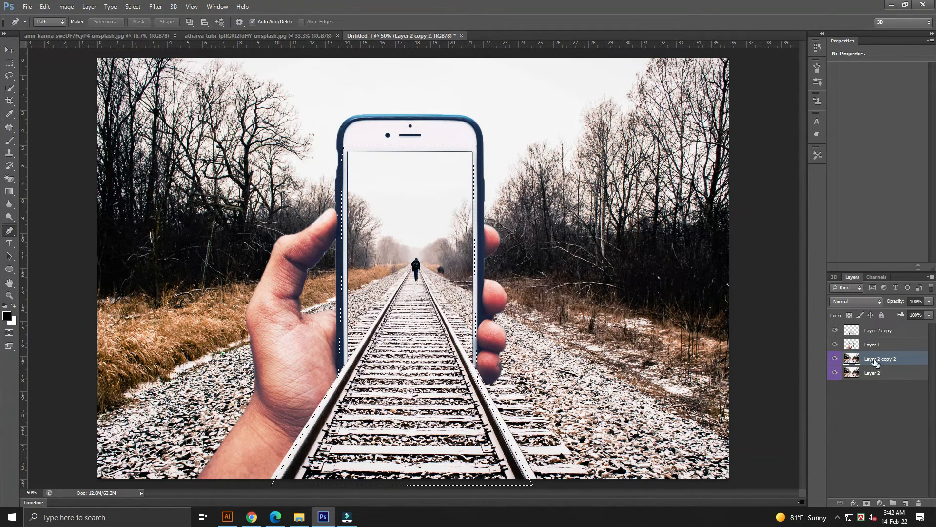
Invert the selection, delete everything outside the phone screen on the duplicate layer, then deselect.
{"action": "left_click", "coordinate": [134, 7]}
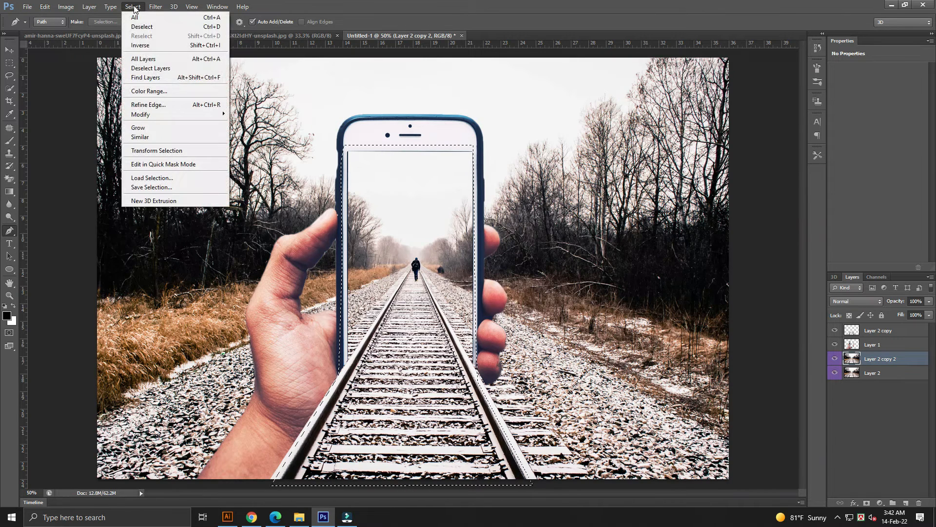
{"action": "left_click", "coordinate": [140, 45]}
{"action": "key", "text": "Delete"}
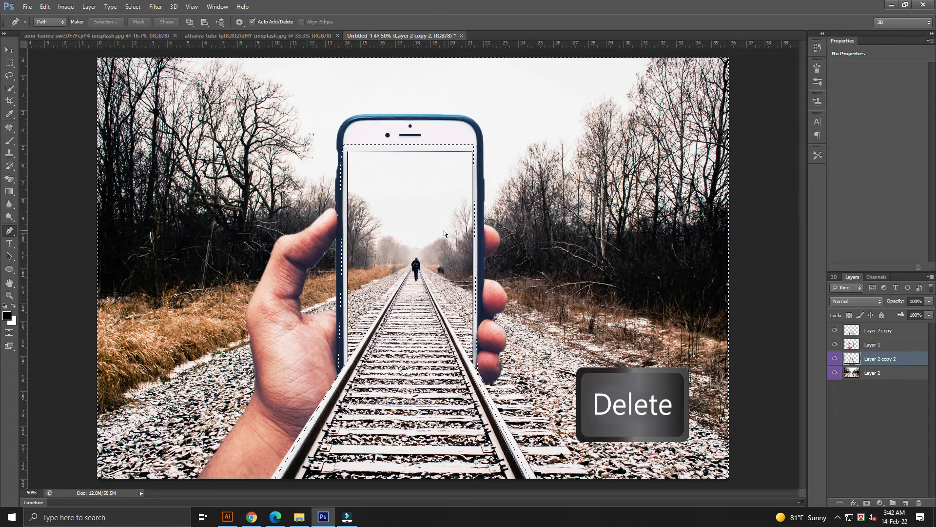
{"action": "key", "text": "ctrl+d"}
Blur the original railway background layer with Gaussian Blur at a low radius of about 7.6 pixels.
{"action": "key", "text": "v"}
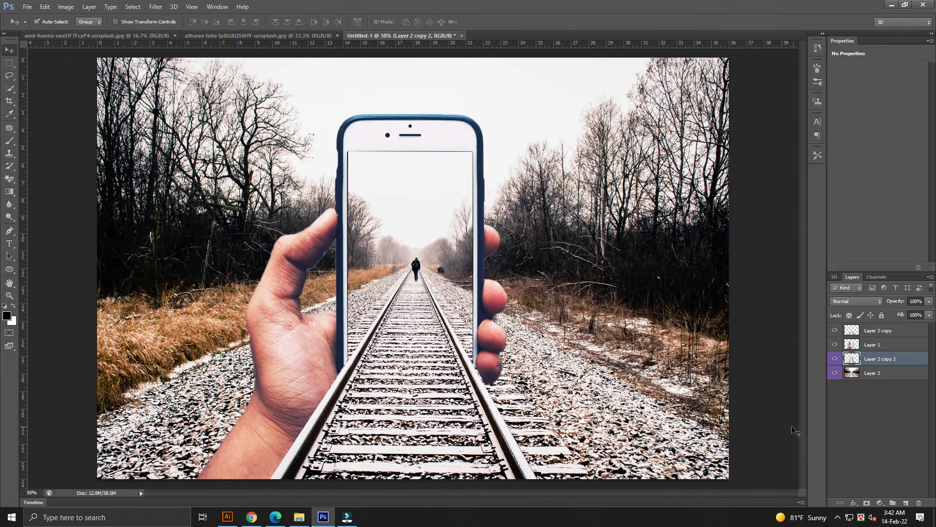
{"action": "left_click", "coordinate": [880, 374]}
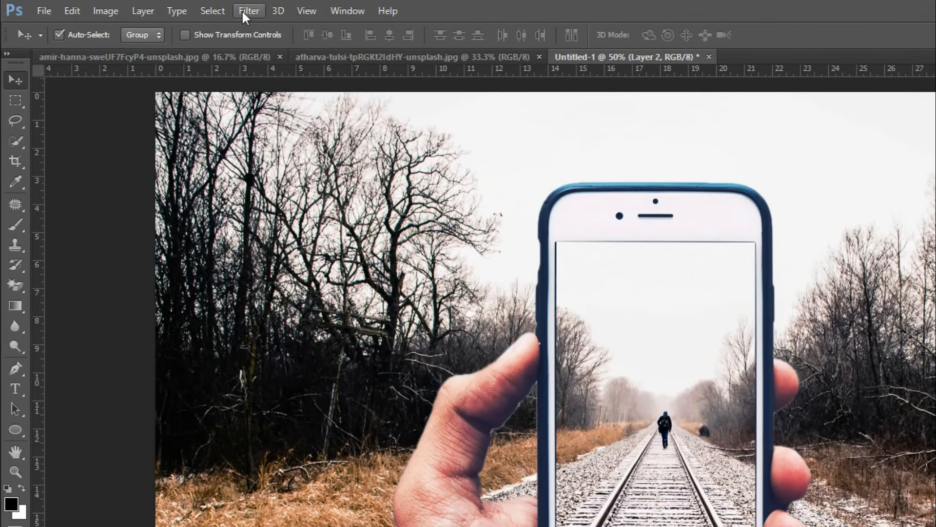
{"action": "left_click", "coordinate": [151, 6]}
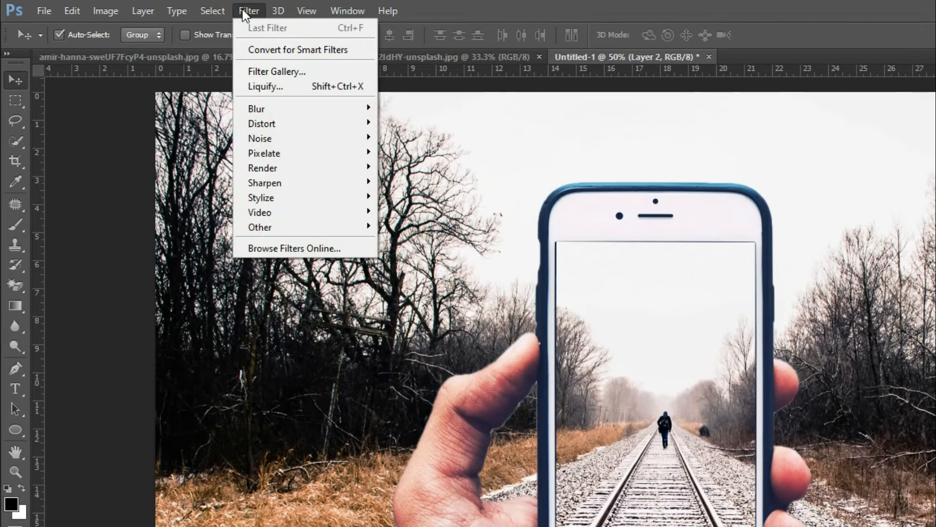
{"action": "mouse_move", "coordinate": [287, 110]}
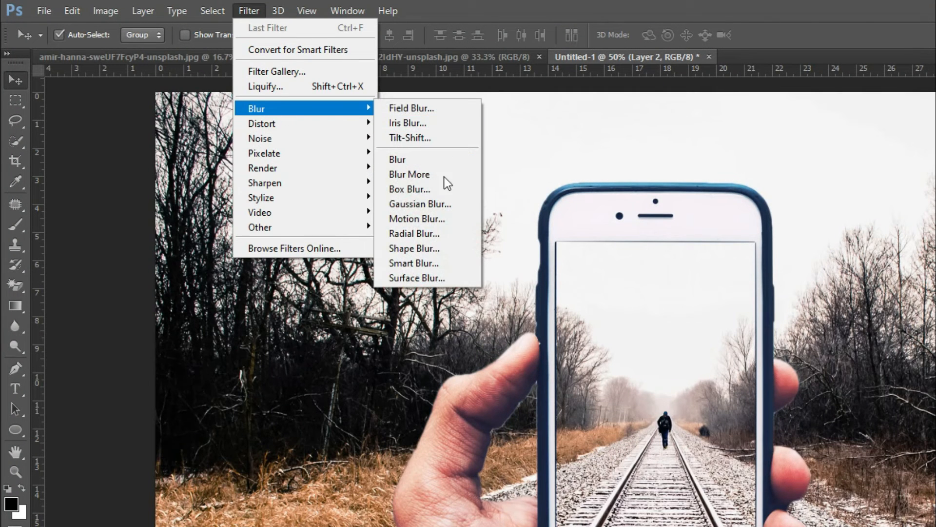
{"action": "left_click", "coordinate": [420, 204]}
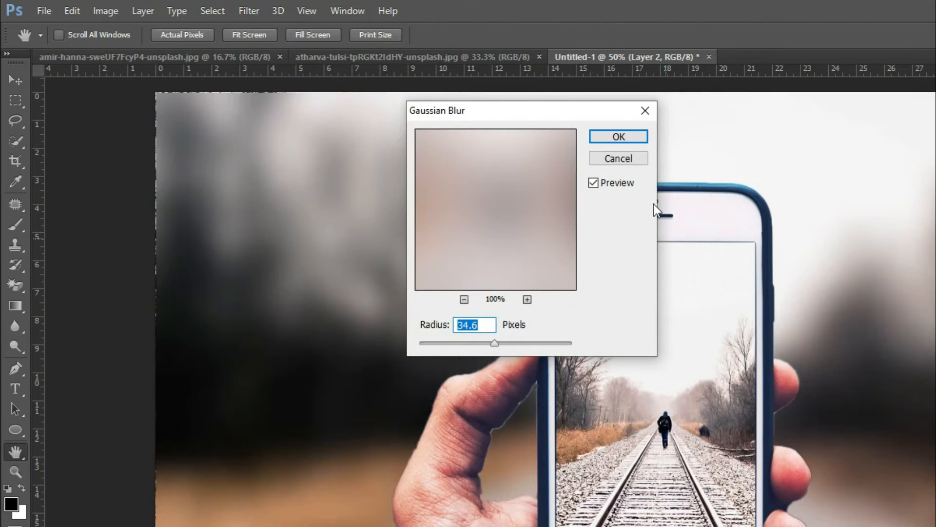
{"action": "left_click_drag", "start_coordinate": [550, 118], "coordinate": [935, 218]}
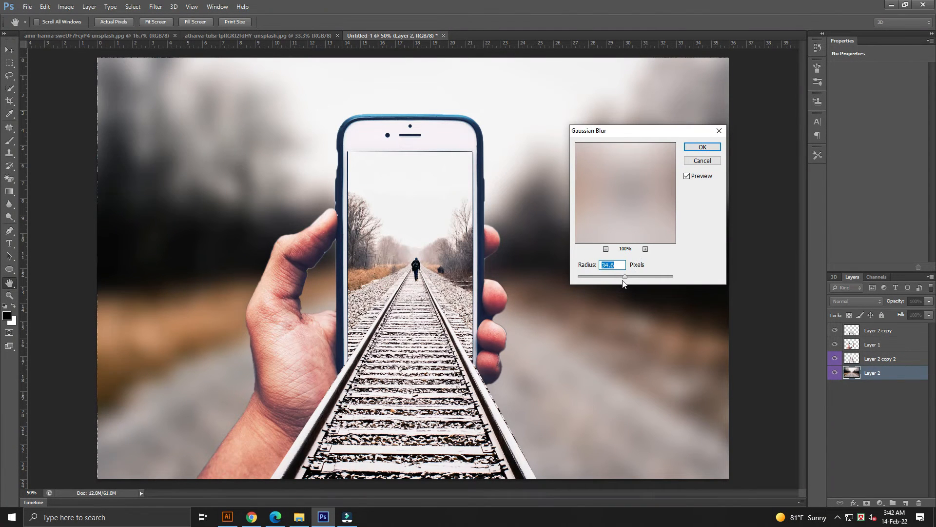
{"action": "left_click_drag", "start_coordinate": [625, 277], "coordinate": [610, 276]}
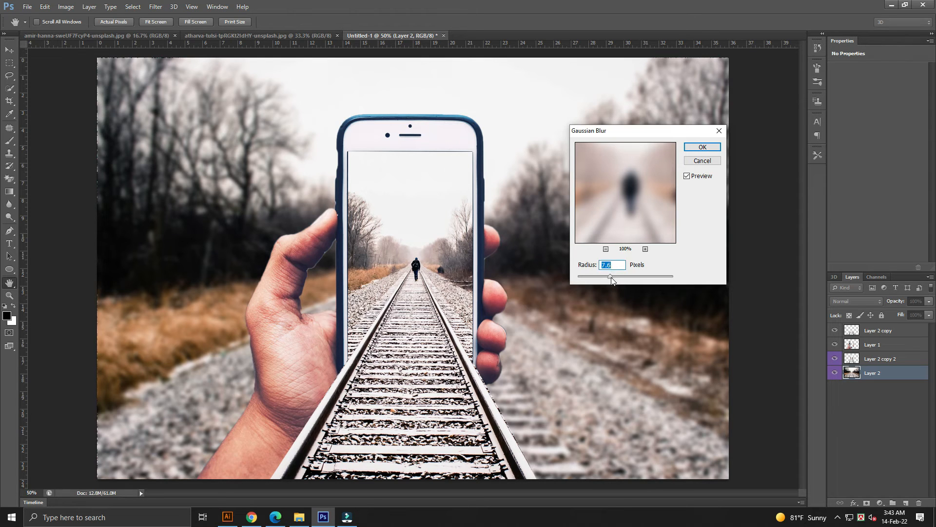
{"action": "left_click", "coordinate": [703, 147]}
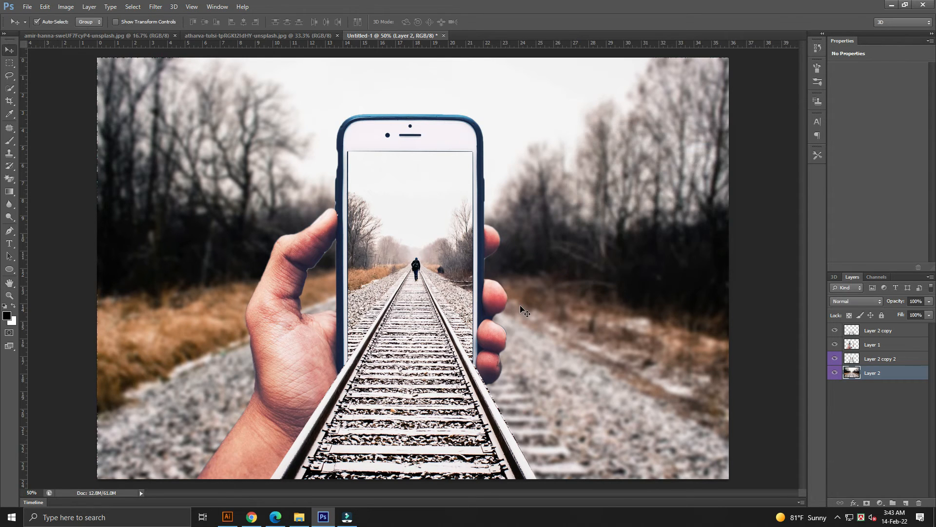
Paint soft dark shadows with a low-opacity black brush on the hand layer along the phone's and hand's lower edges.
{"action": "key", "text": "ctrl+minus"}
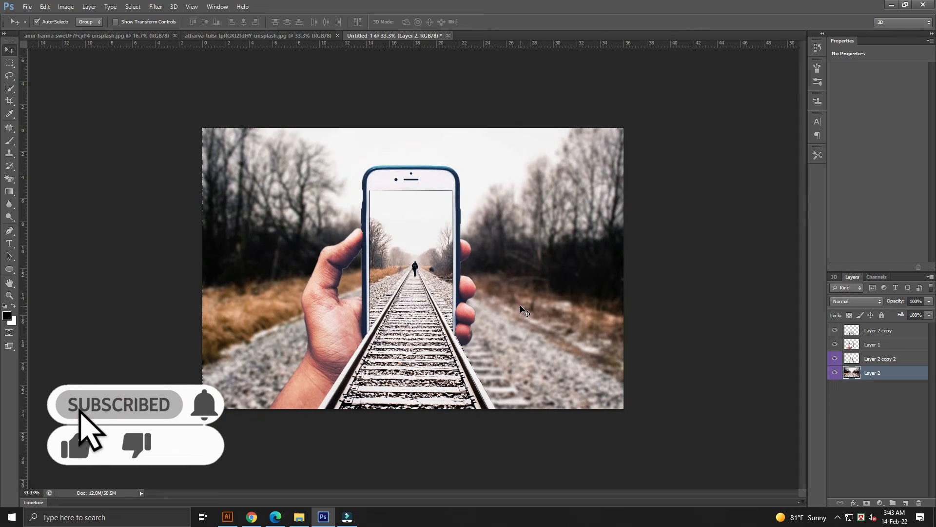
{"action": "key", "text": "ctrl+0"}
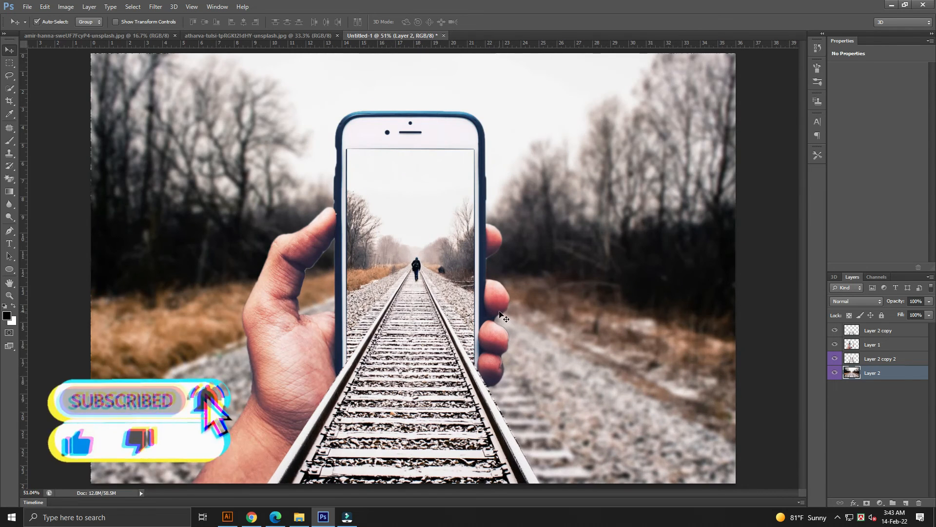
{"action": "left_click", "coordinate": [295, 411]}
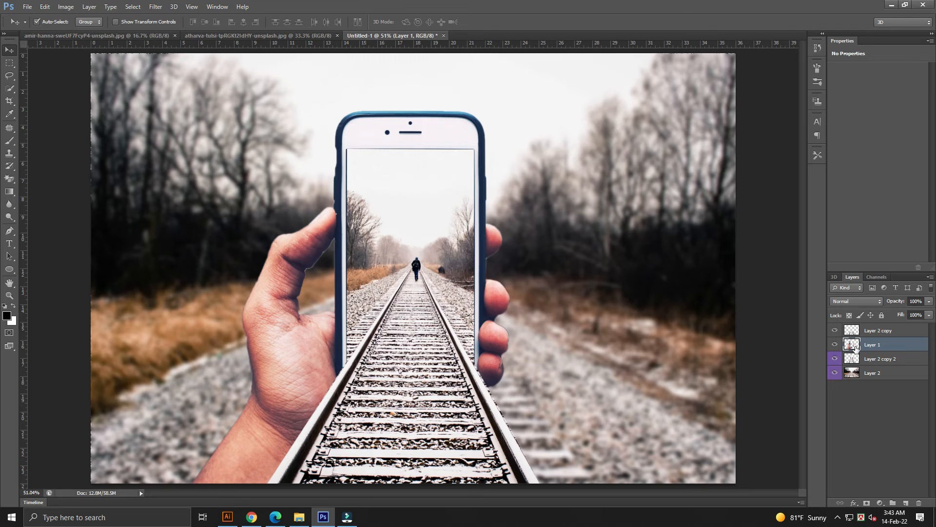
{"action": "left_click", "coordinate": [9, 141]}
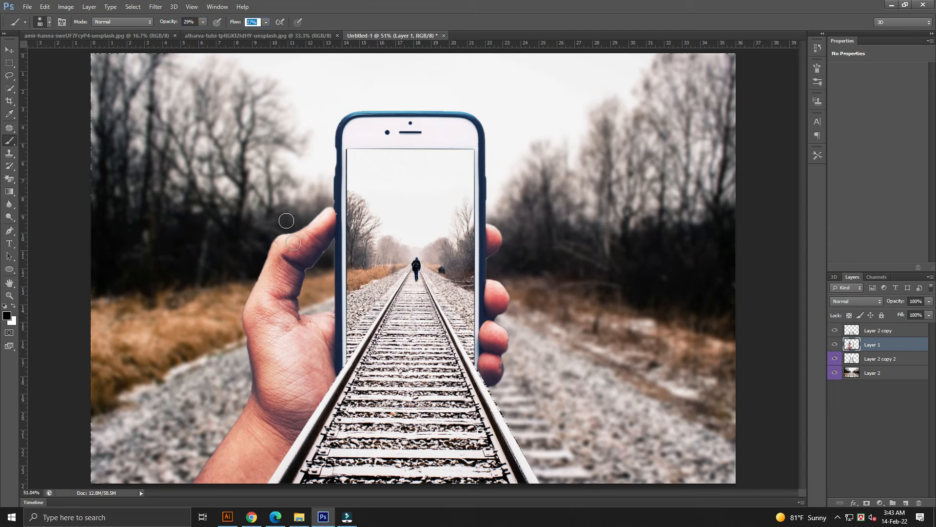
{"action": "left_click_drag", "start_coordinate": [329, 381], "coordinate": [259, 497]}
{"action": "mouse_move", "coordinate": [497, 375]}
{"action": "left_mouse_down"}
{"action": "mouse_move", "coordinate": [494, 406]}
{"action": "mouse_move", "coordinate": [512, 447]}
{"action": "left_mouse_up"}
{"action": "left_click_drag", "start_coordinate": [499, 396], "coordinate": [547, 508]}
{"action": "left_click_drag", "start_coordinate": [333, 373], "coordinate": [252, 508]}
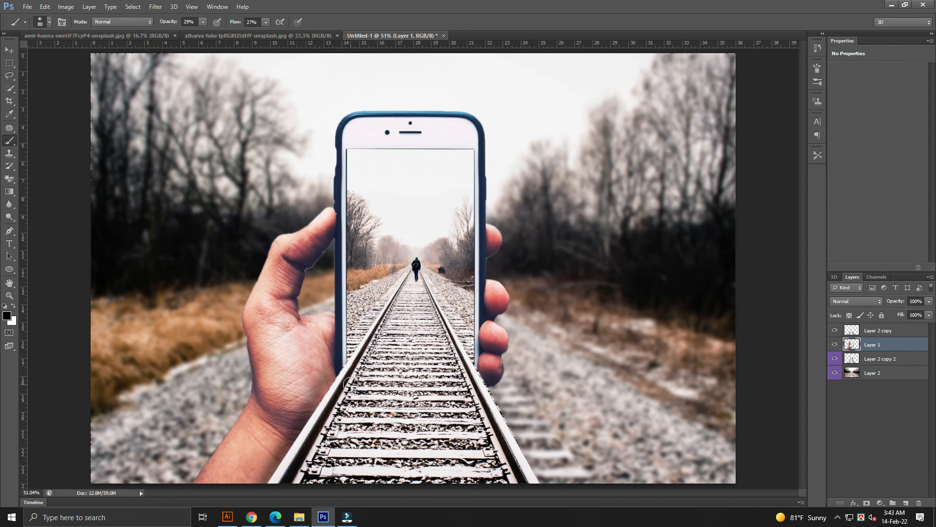
{"action": "key", "text": "ctrl+minus"}
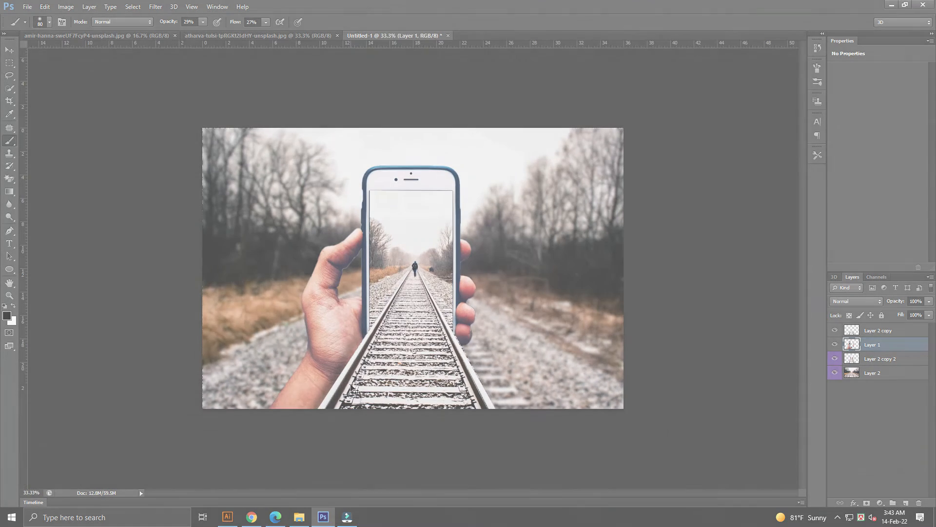